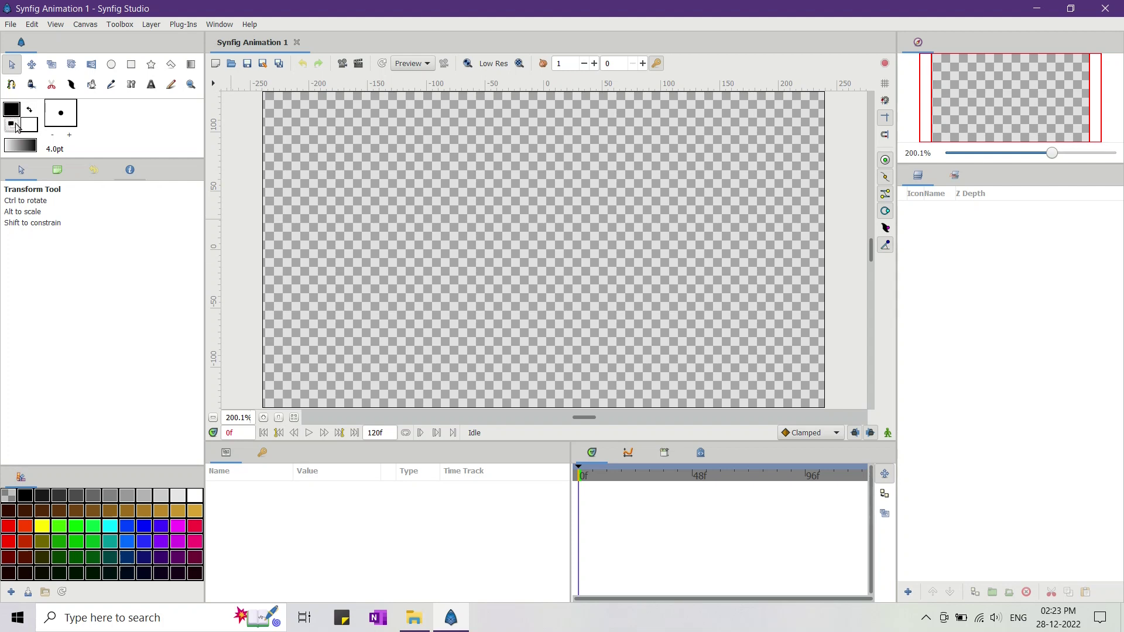
Draw a filled black circle about 40 px across in the upper middle of the canvas as the head.
left_click(24, 496)
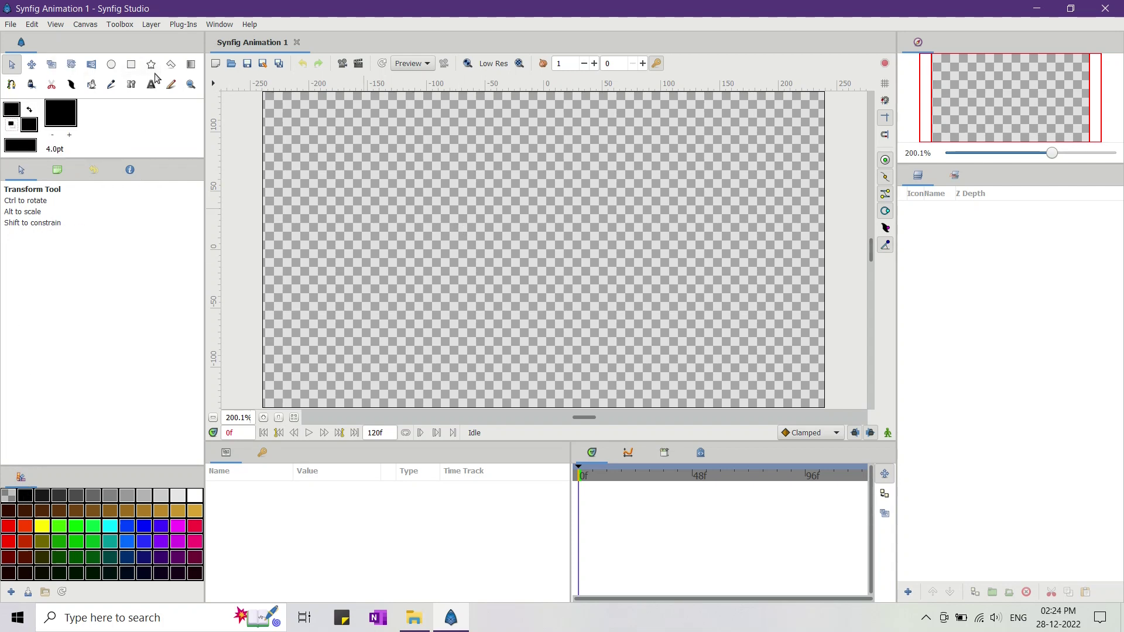
left_click(111, 64)
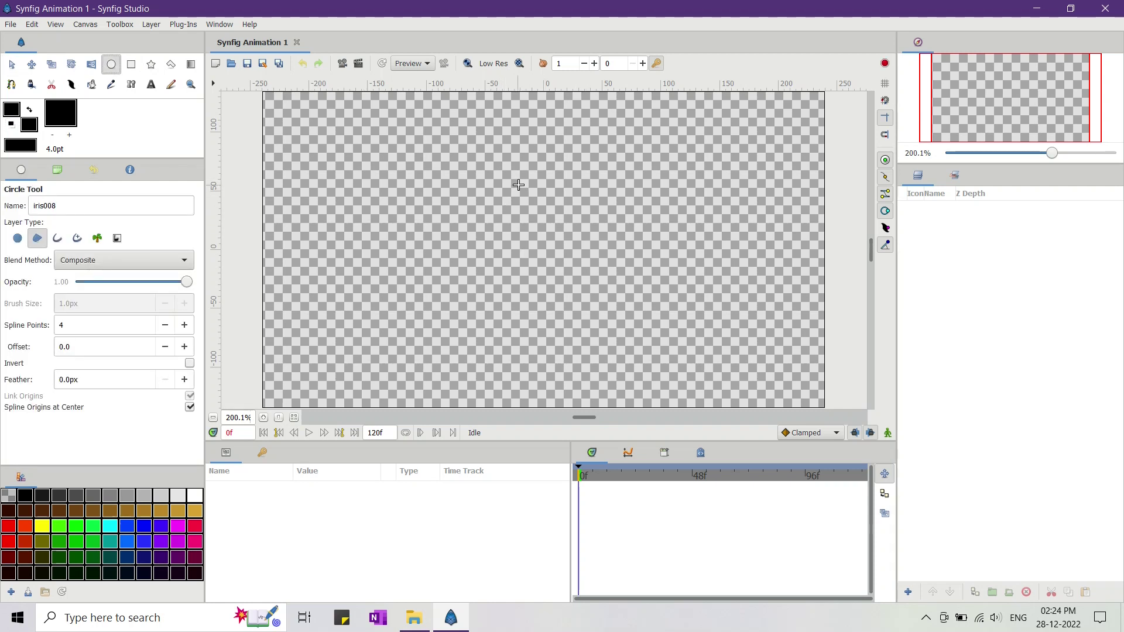
left_click_drag(518, 185, 539, 193)
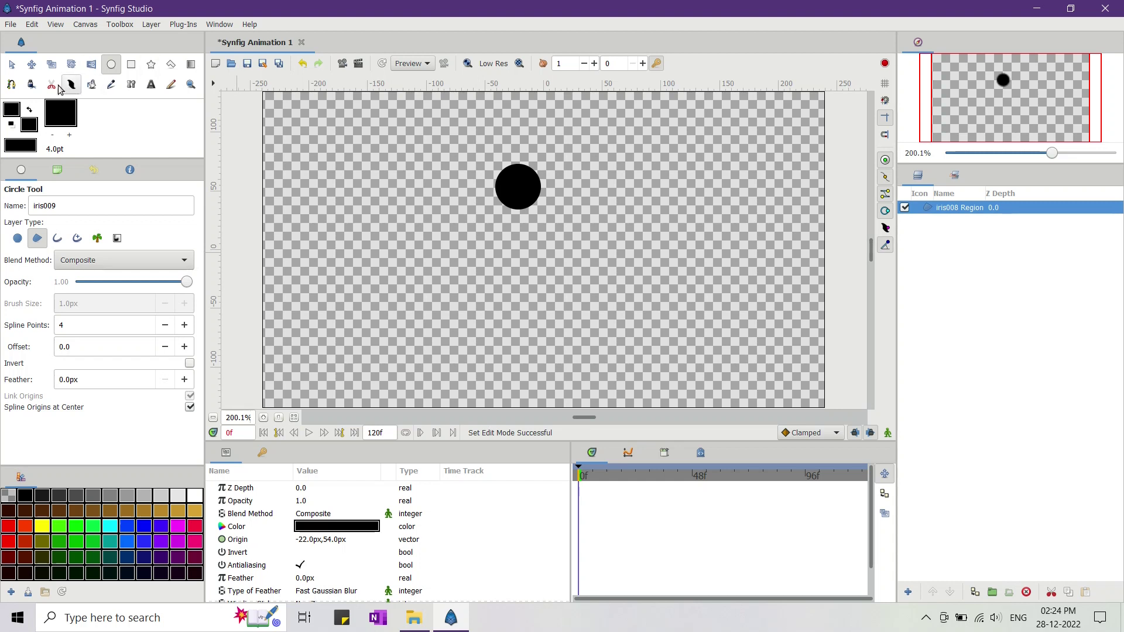
Using the Spline tool as an outline-only layer with an 8 px brush, draw a straight torso about 57 px long down from the head.
left_click(12, 85)
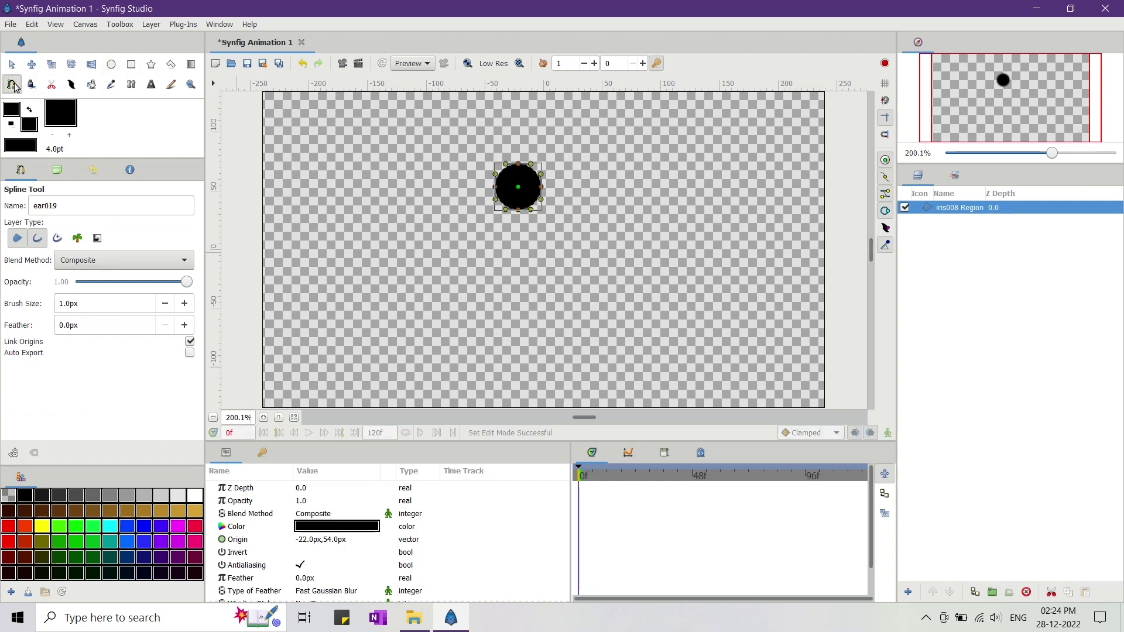
left_click(17, 240)
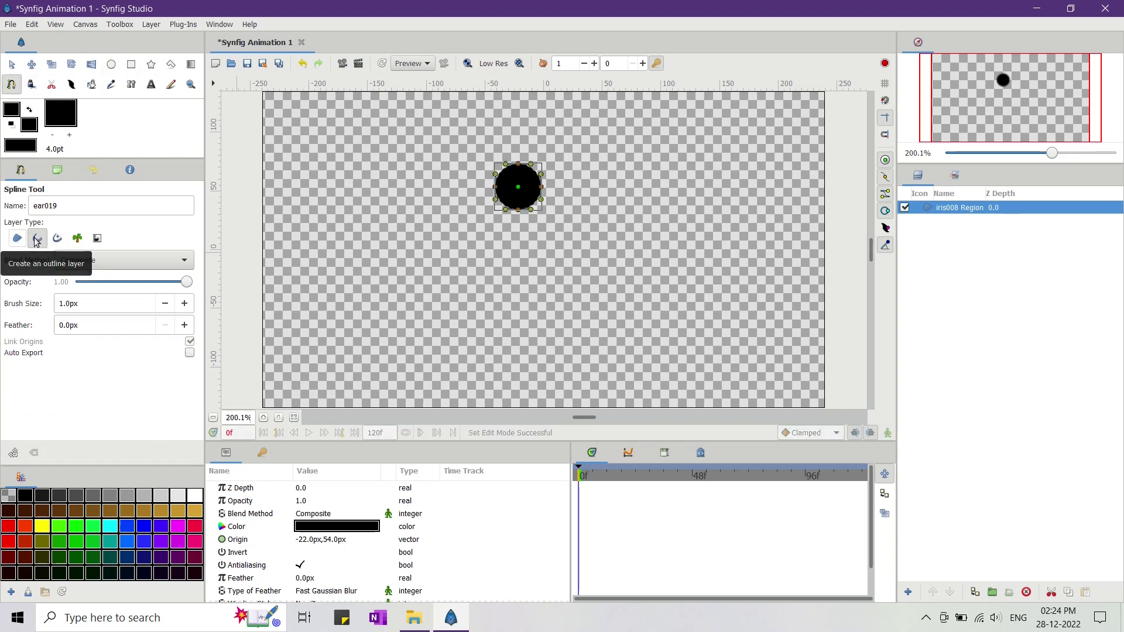
triple_click(81, 309)
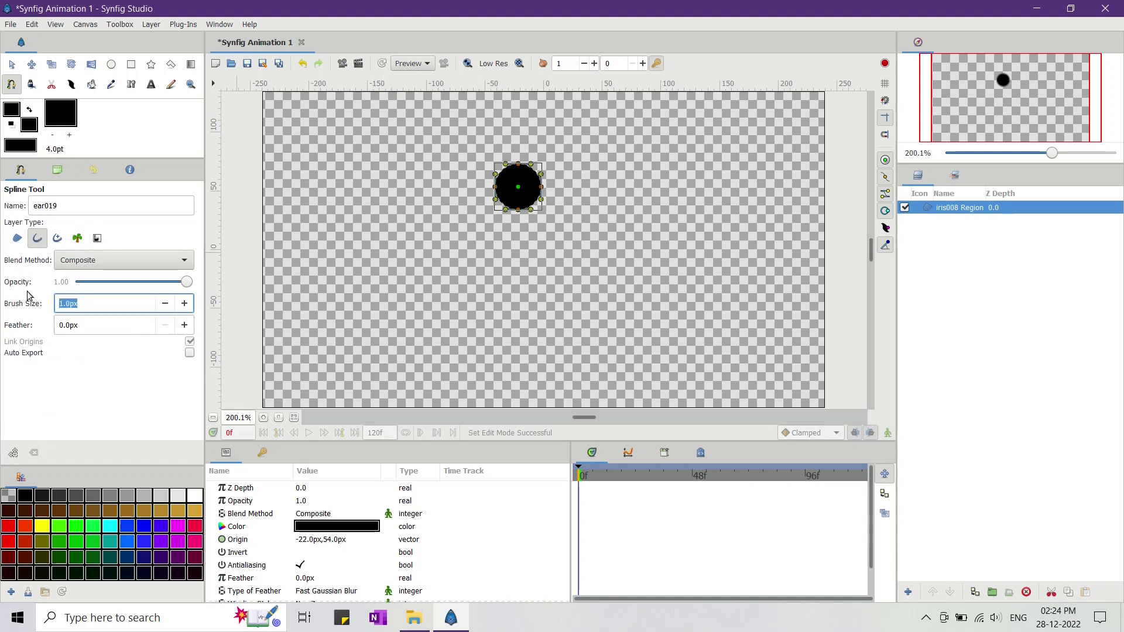
type("8")
key("Return")
type("b")
scroll(523, 217, "up", 3)
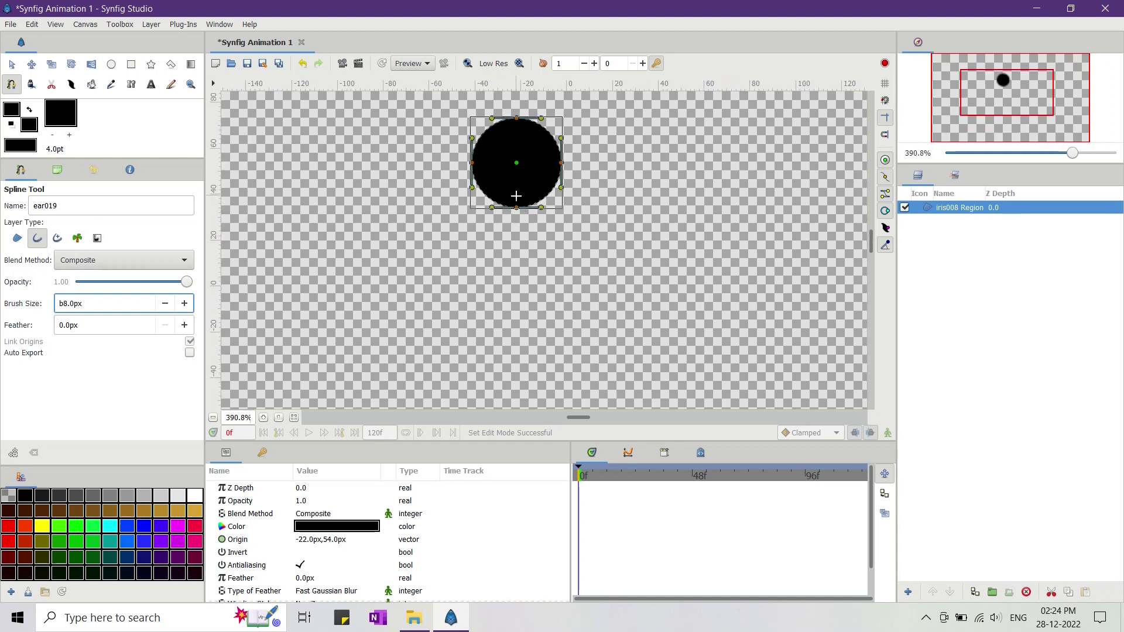
left_click(515, 196)
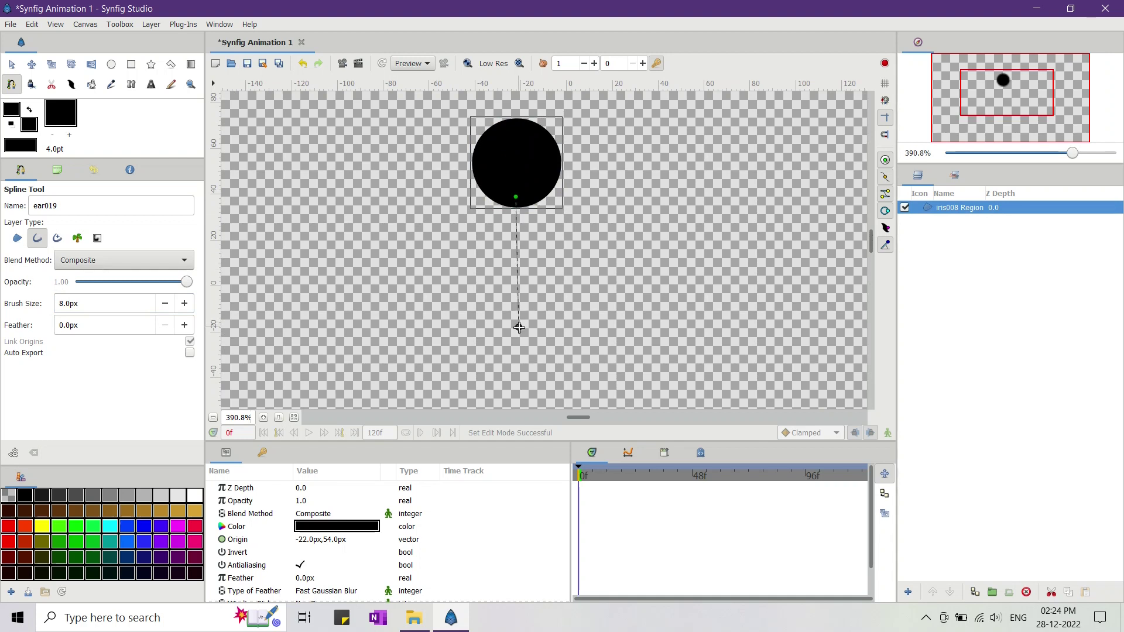
double_click(519, 328)
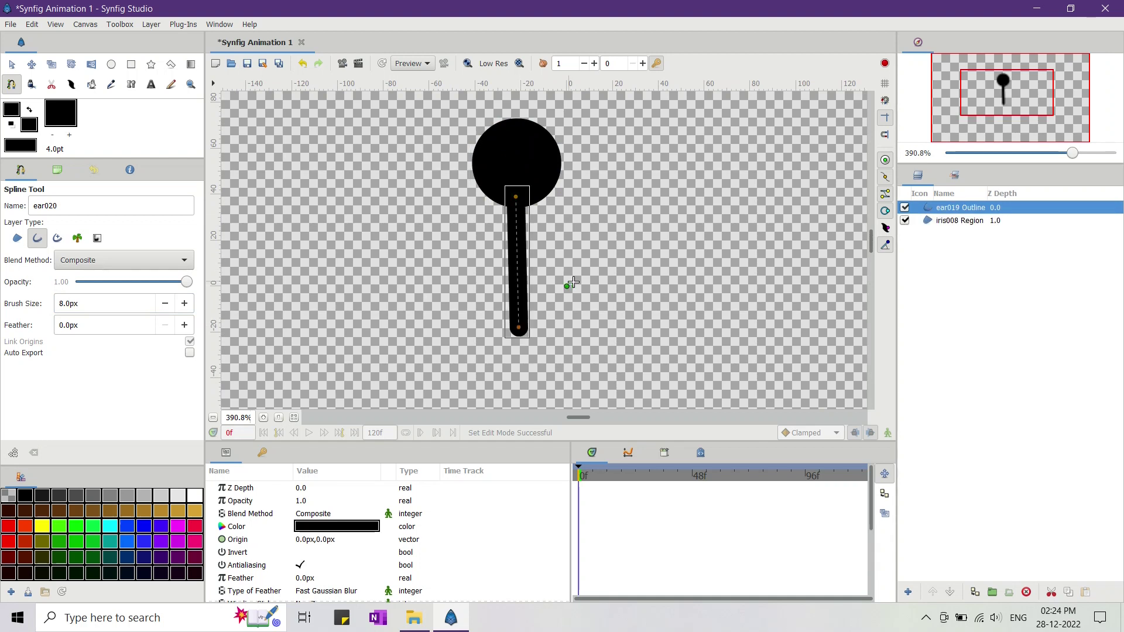
key("Escape")
Draw a slightly curved left arm about 40 px long as a spline outline from the top of the torso.
left_click(514, 199)
left_click_drag(478, 230, 464, 241)
left_click(439, 255)
key("Return")
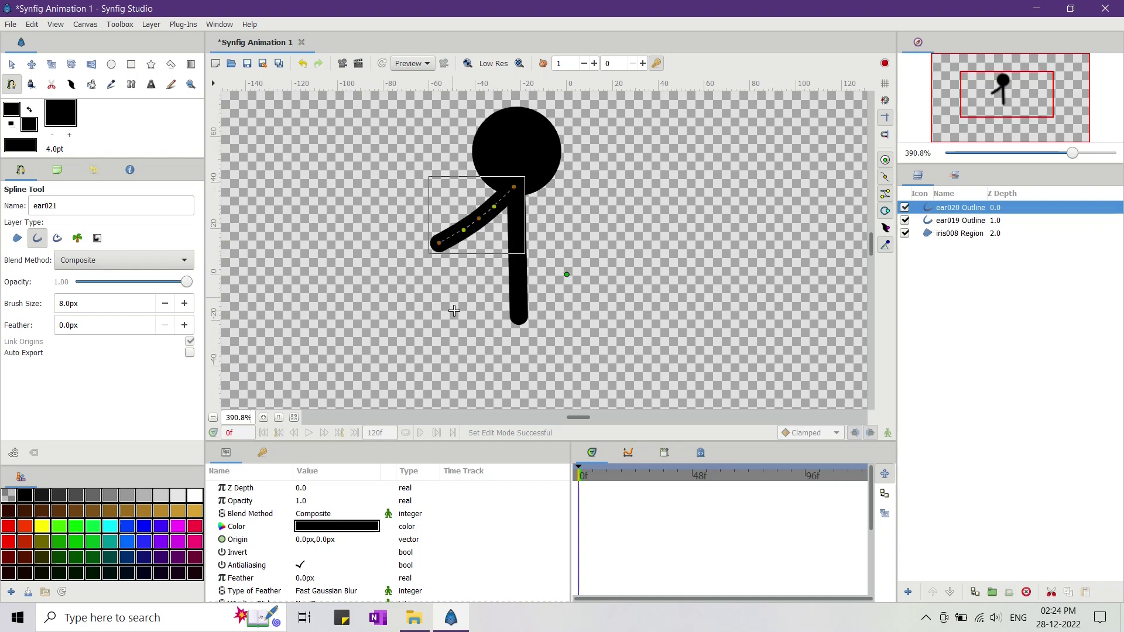
Draw the left leg as a spline outline about 57 px long, running diagonally down from the torso's lower end.
scroll(503, 300, "down", 1)
scroll(513, 295, "down", 1)
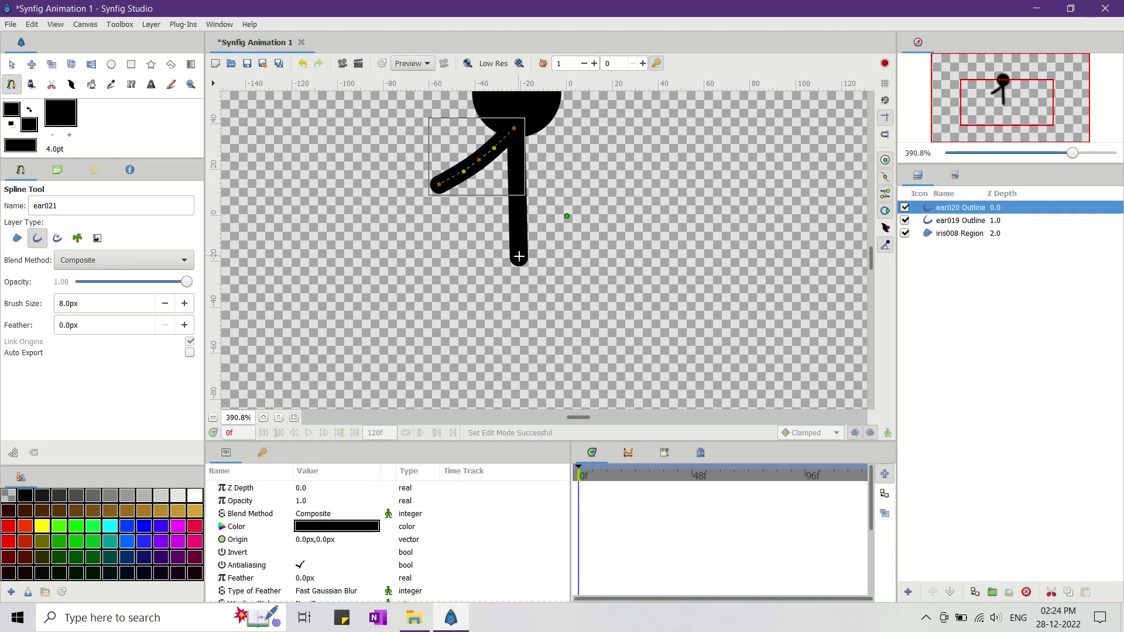
left_click(515, 257)
left_click_drag(515, 256, 428, 344)
left_click(424, 345)
key("Return")
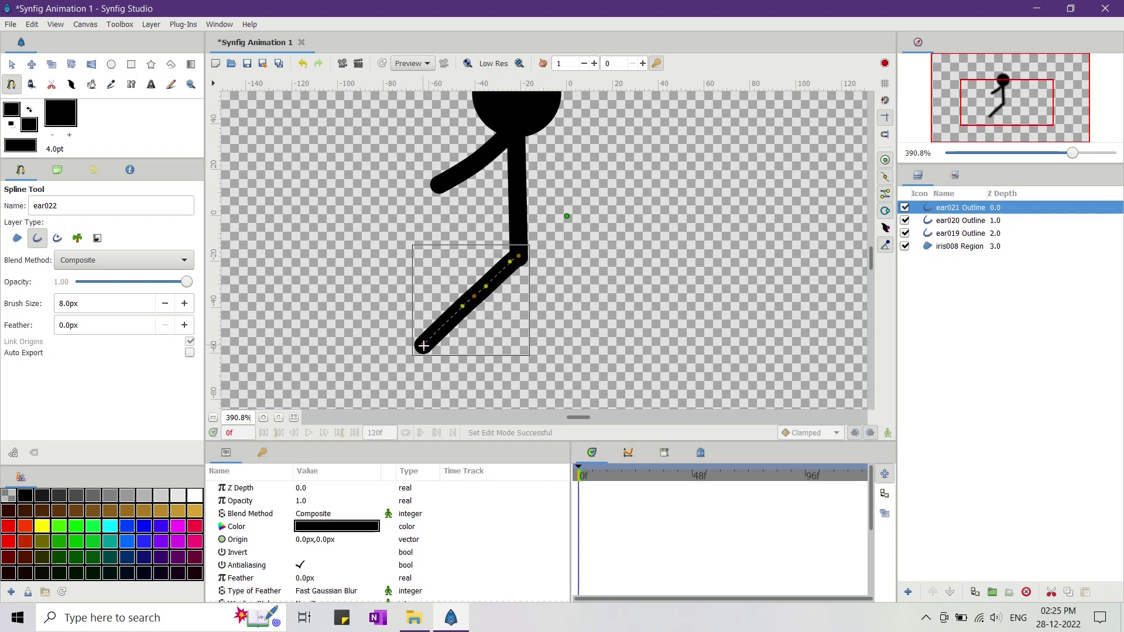
Duplicate the left arm and left leg outlines together.
scroll(488, 289, "up", 1)
scroll(488, 288, "up", 1)
key("alt+a")
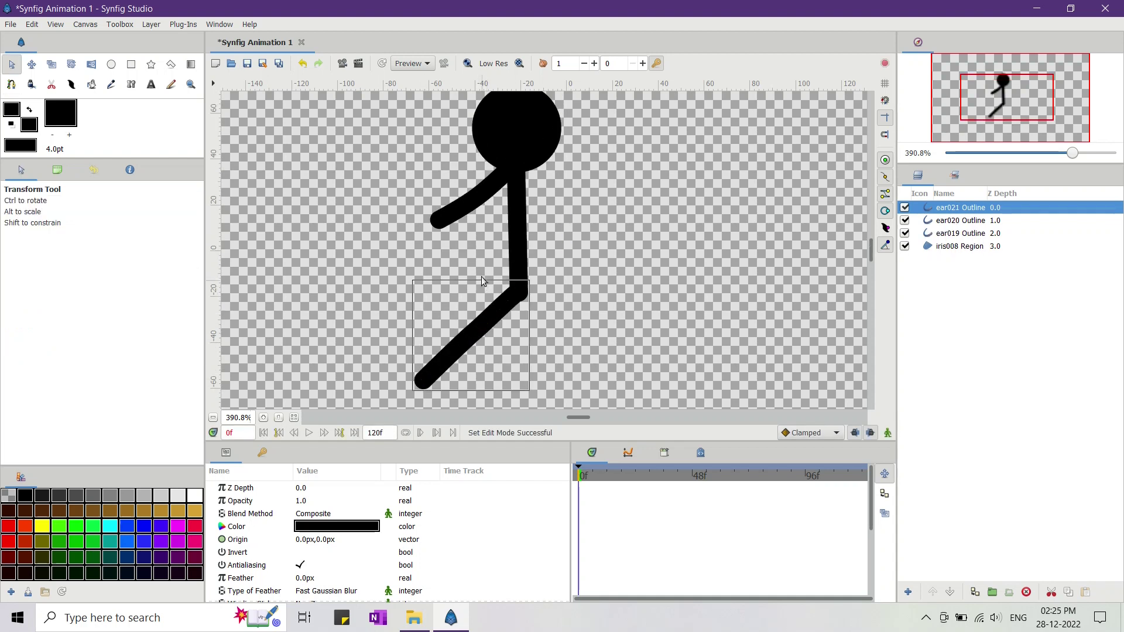
left_click(480, 200)
left_click(474, 339, "ctrl")
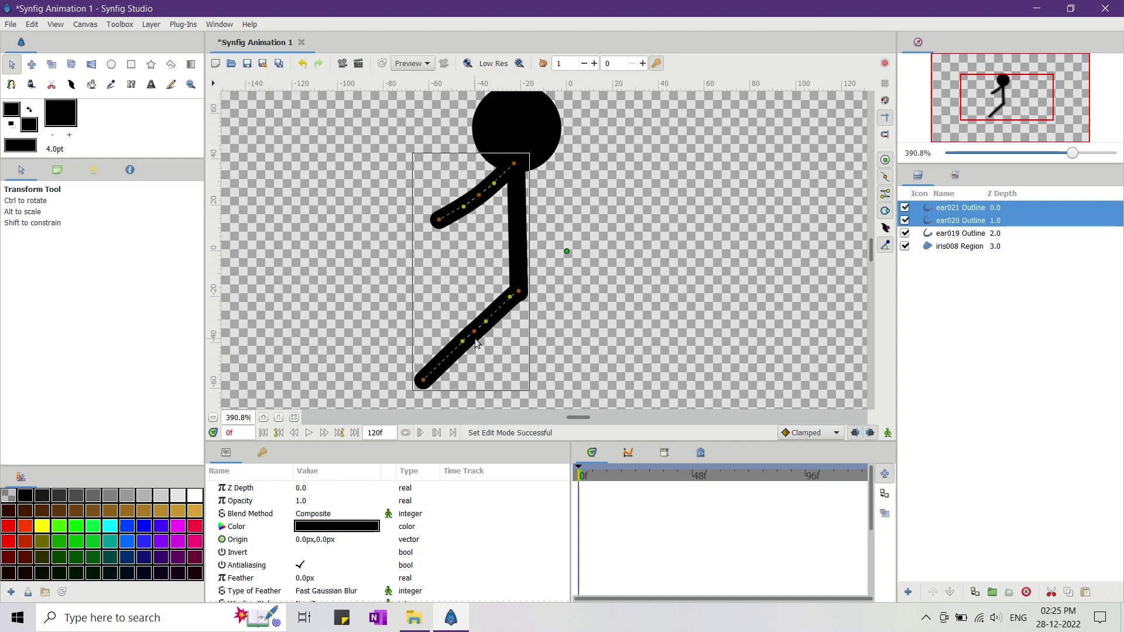
key("ctrl+v")
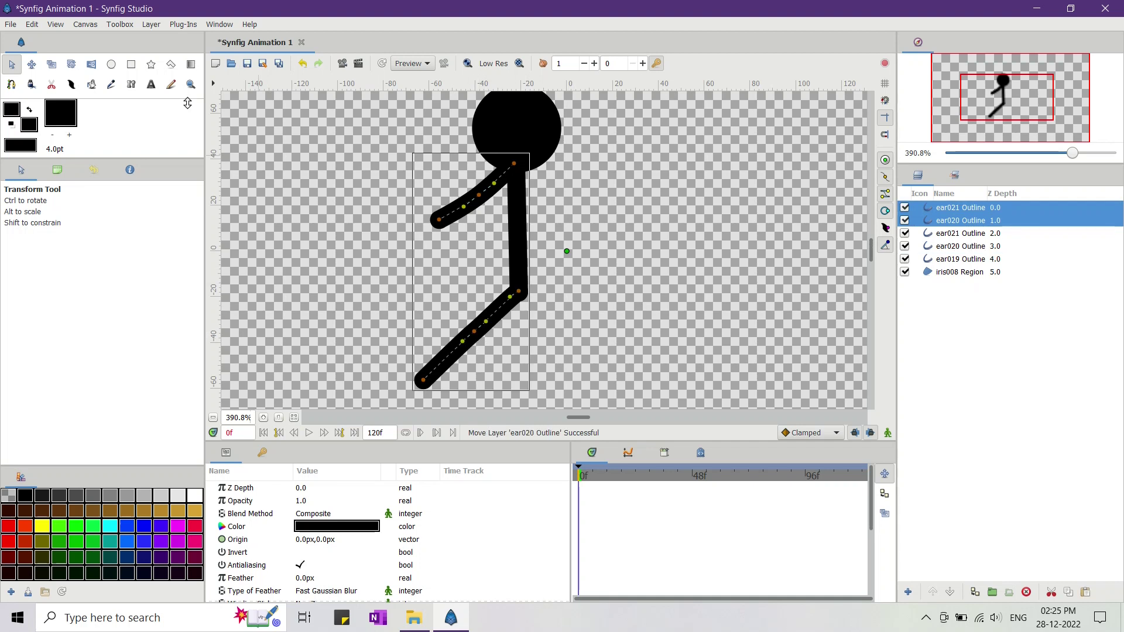
Mirror the duplicated arm and leg horizontally about the torso to form the right limbs, and deselect them.
left_click(92, 65)
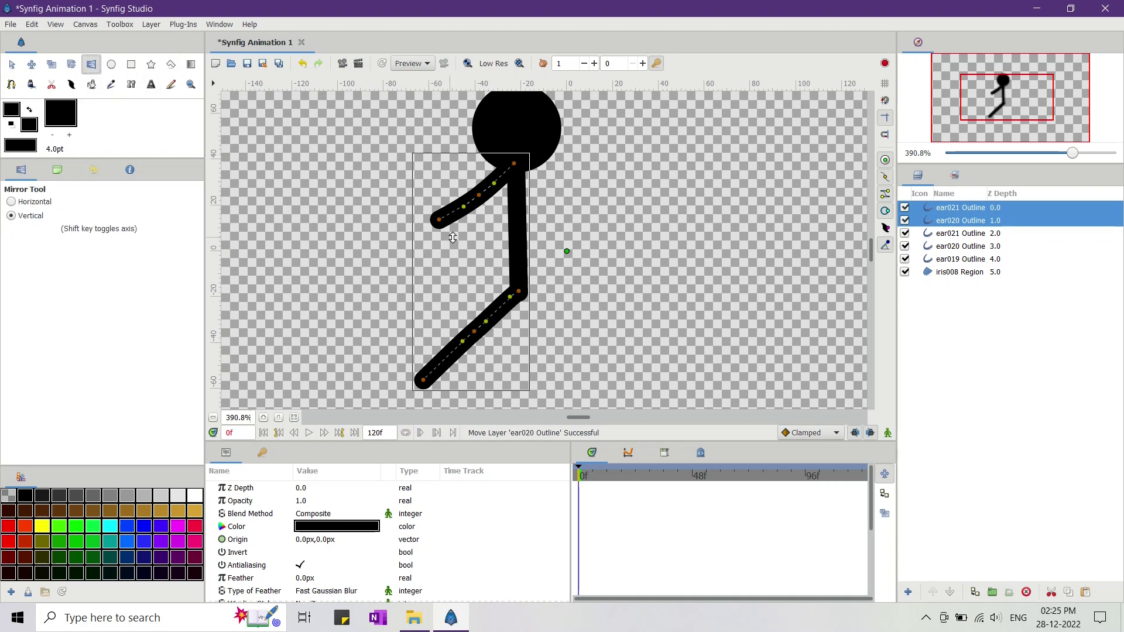
key("shift")
left_click_drag(511, 164, 515, 167)
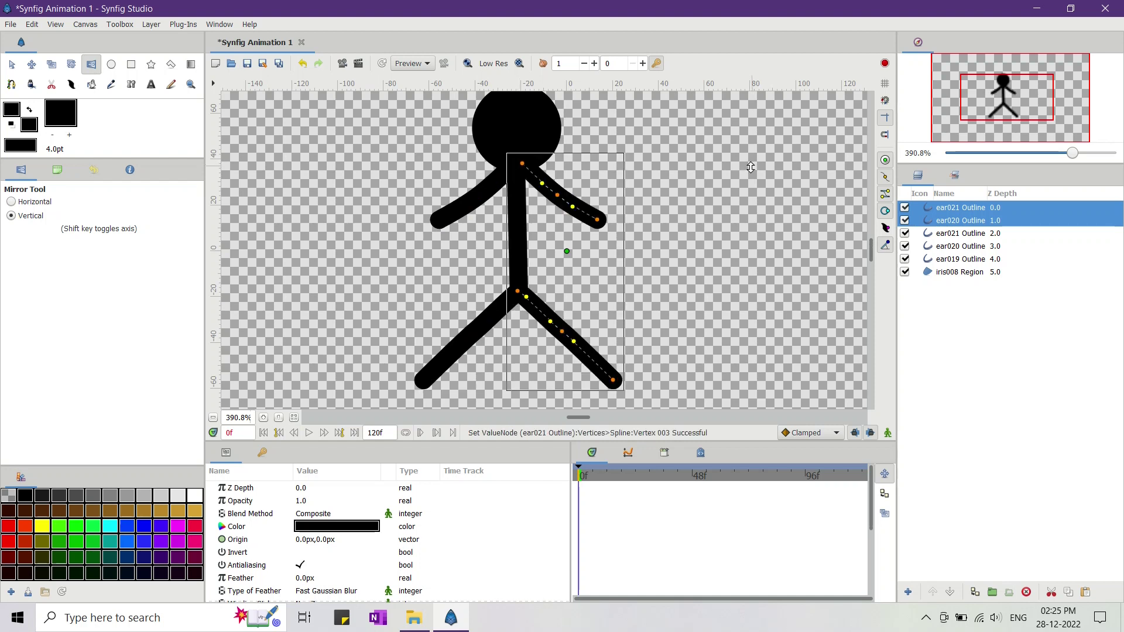
key("alt+a")
left_click(664, 213)
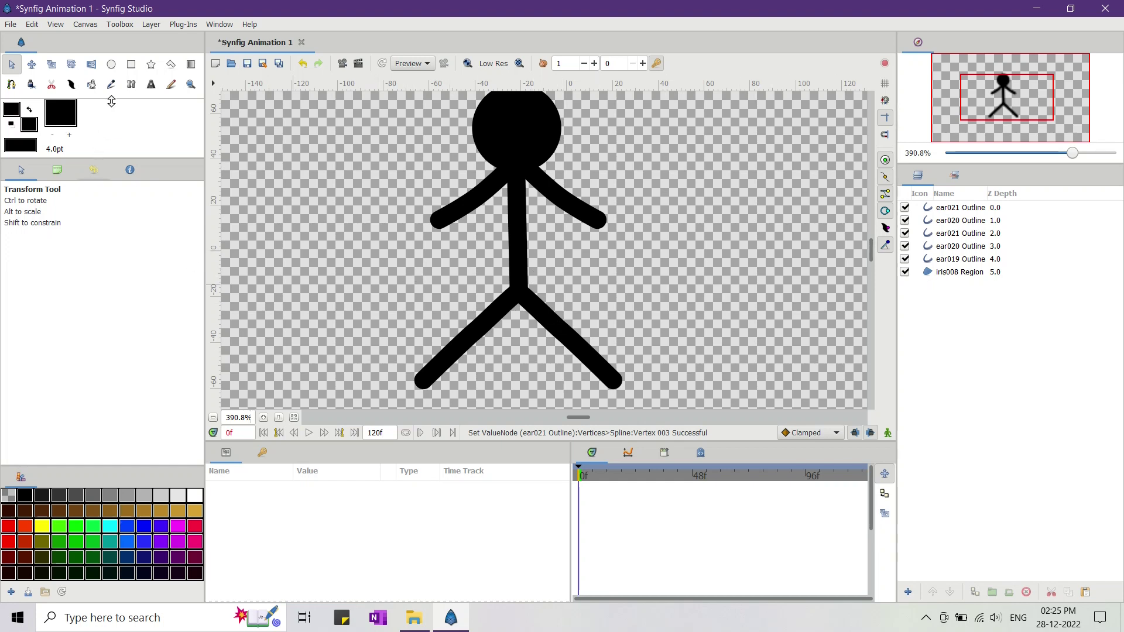
Create a skeleton layer with a horizontal hip bone about 26 px long and two chained child bones running up the torso.
left_click(131, 84)
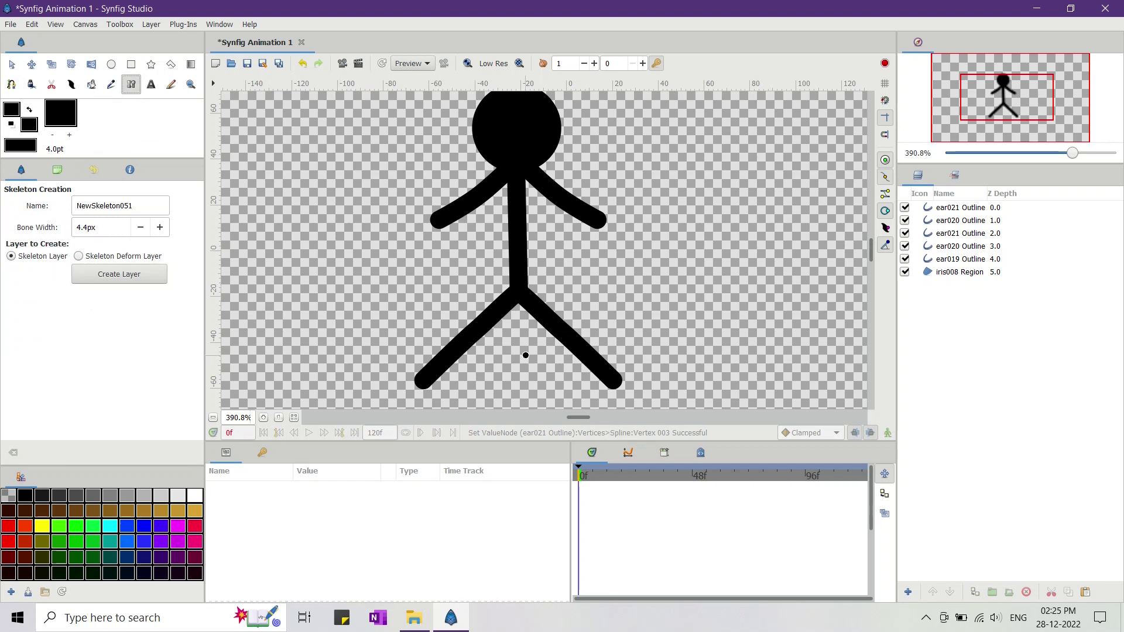
scroll(519, 297, "up", 1)
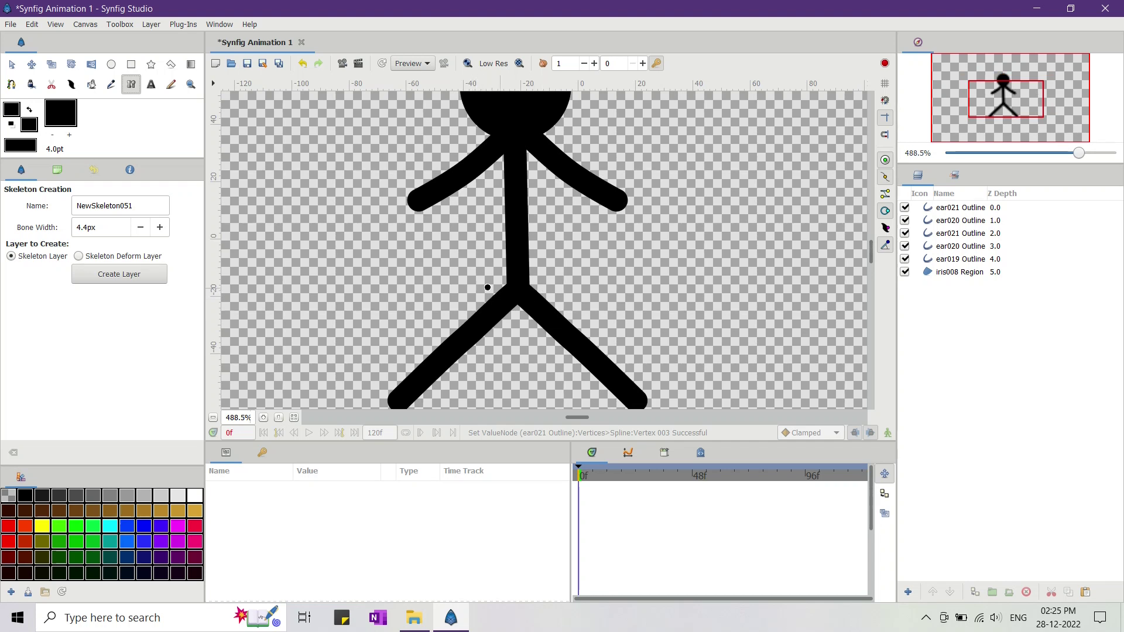
left_click_drag(484, 291, 558, 290)
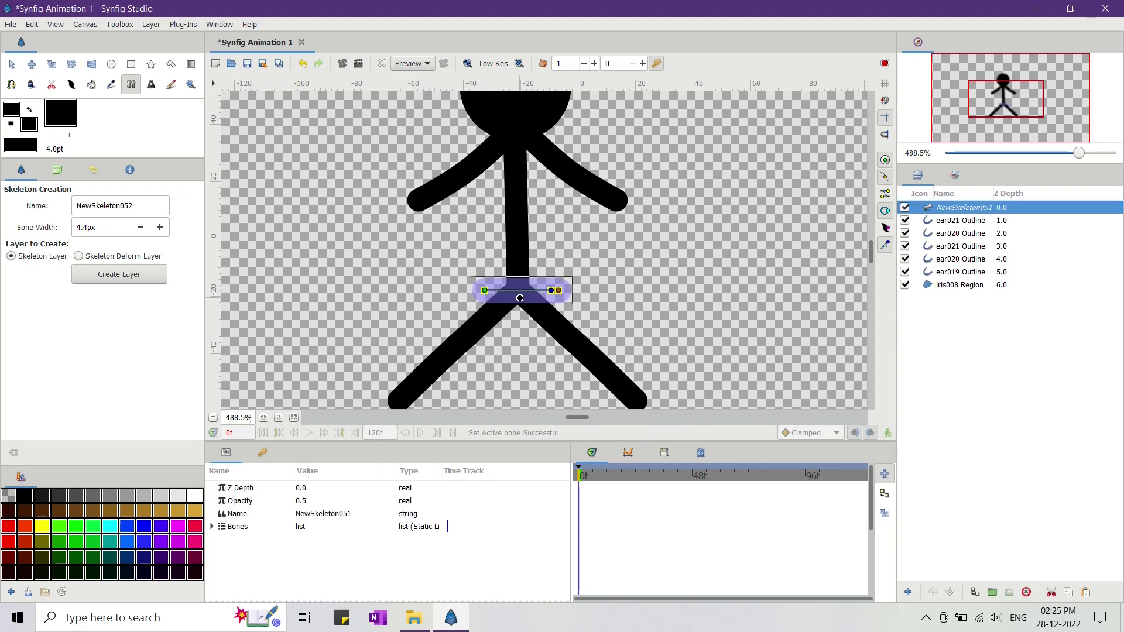
left_click_drag(519, 297, 514, 134)
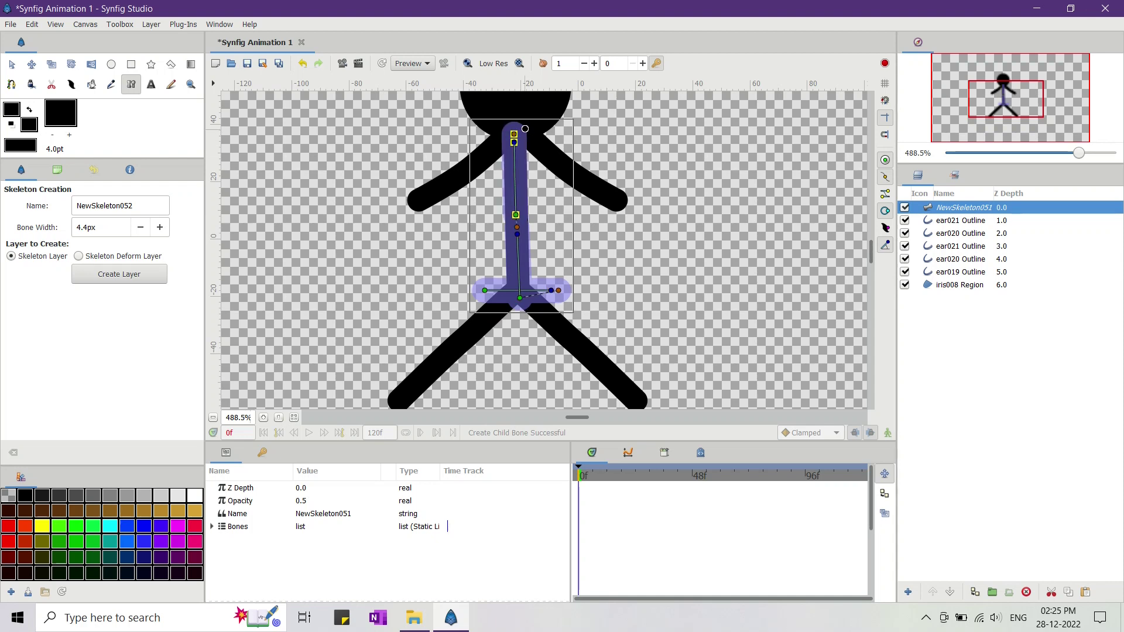
Add two chained child bones along each arm, branching from the upper torso bone and ending at the hands.
left_click_drag(524, 129, 620, 202)
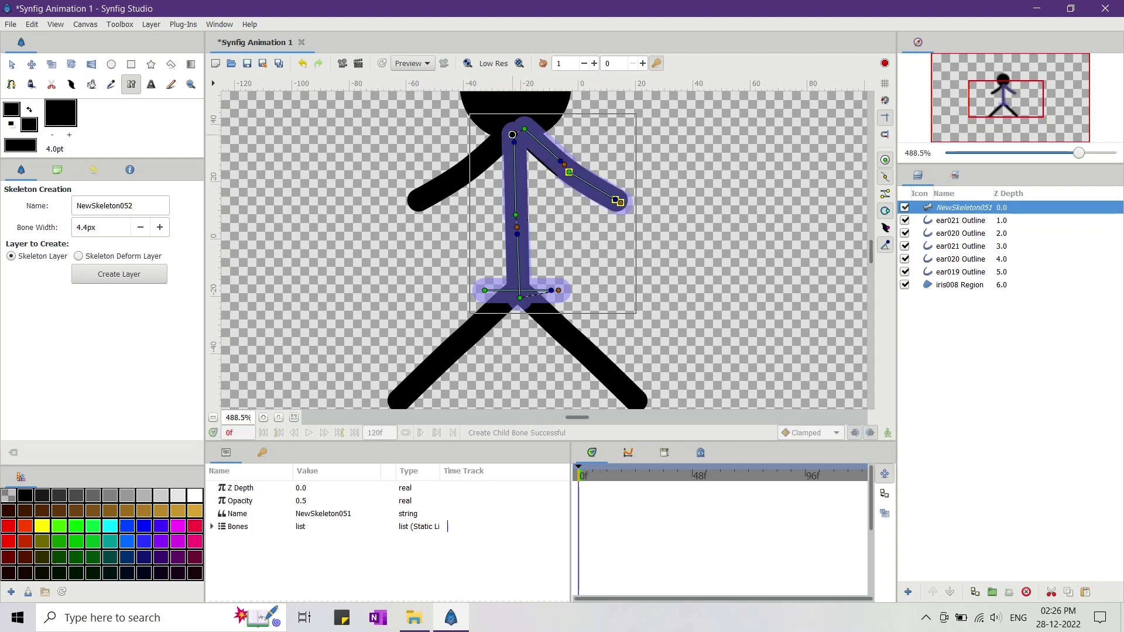
left_click(513, 135)
left_click_drag(489, 151, 420, 201)
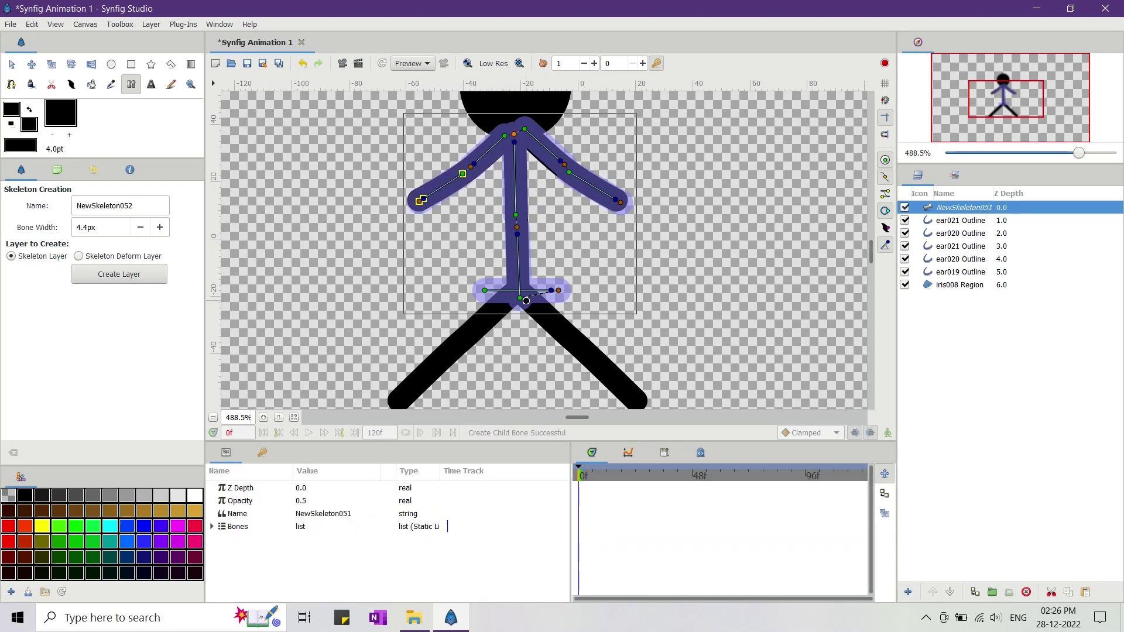
Add two chained child bones along each leg under the hip bone, ending at the feet.
left_click(520, 298)
left_click_drag(512, 294, 393, 402)
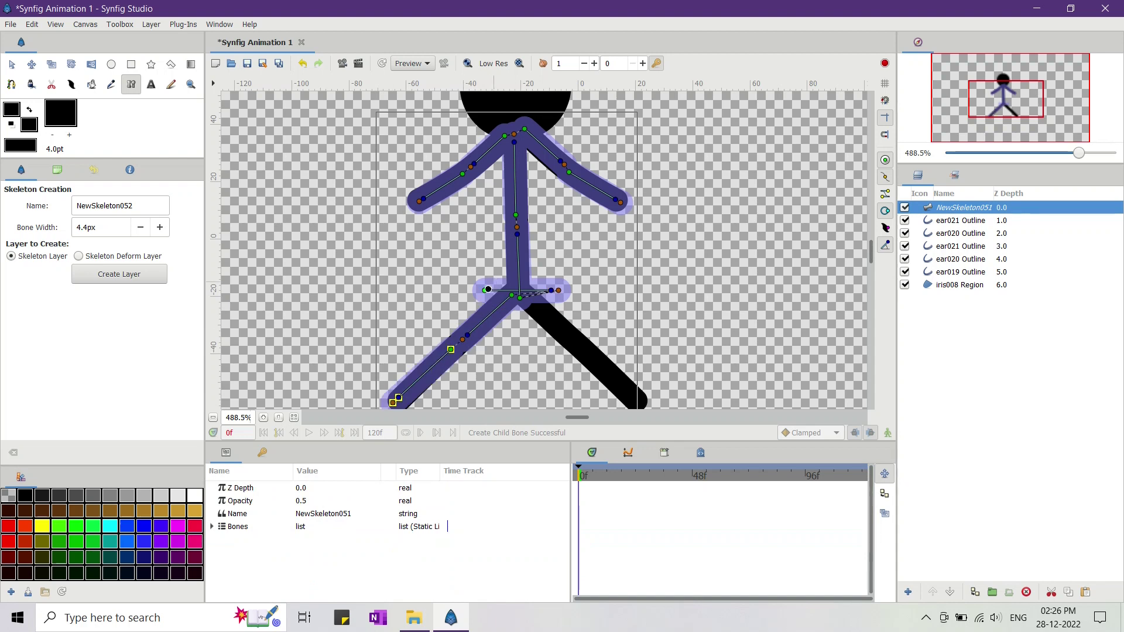
left_click(485, 291)
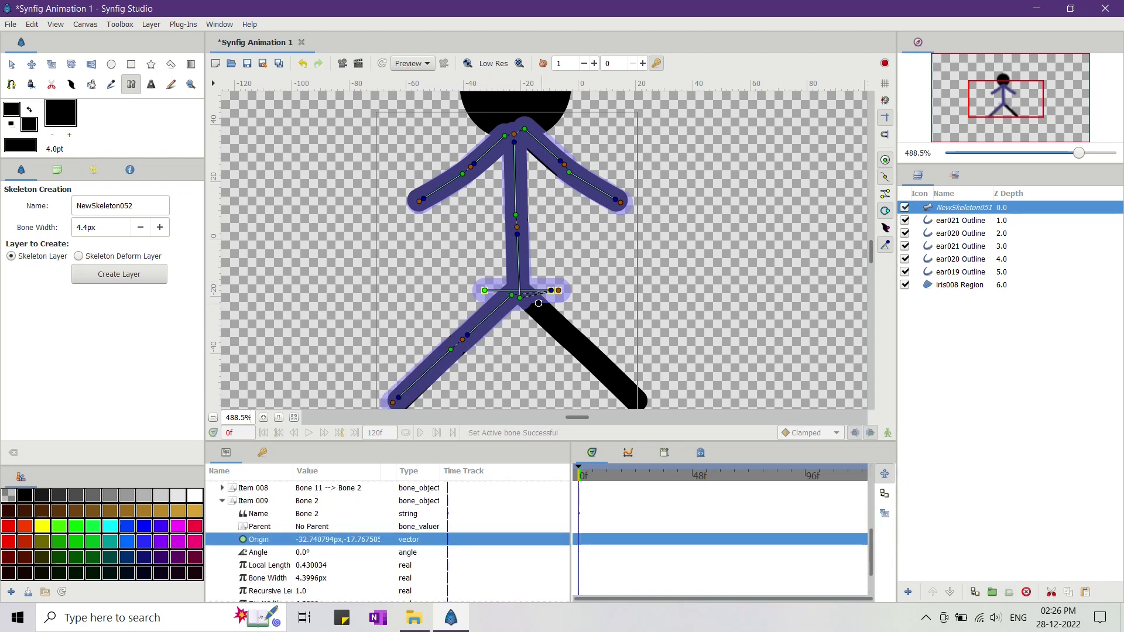
left_click_drag(529, 294, 640, 405)
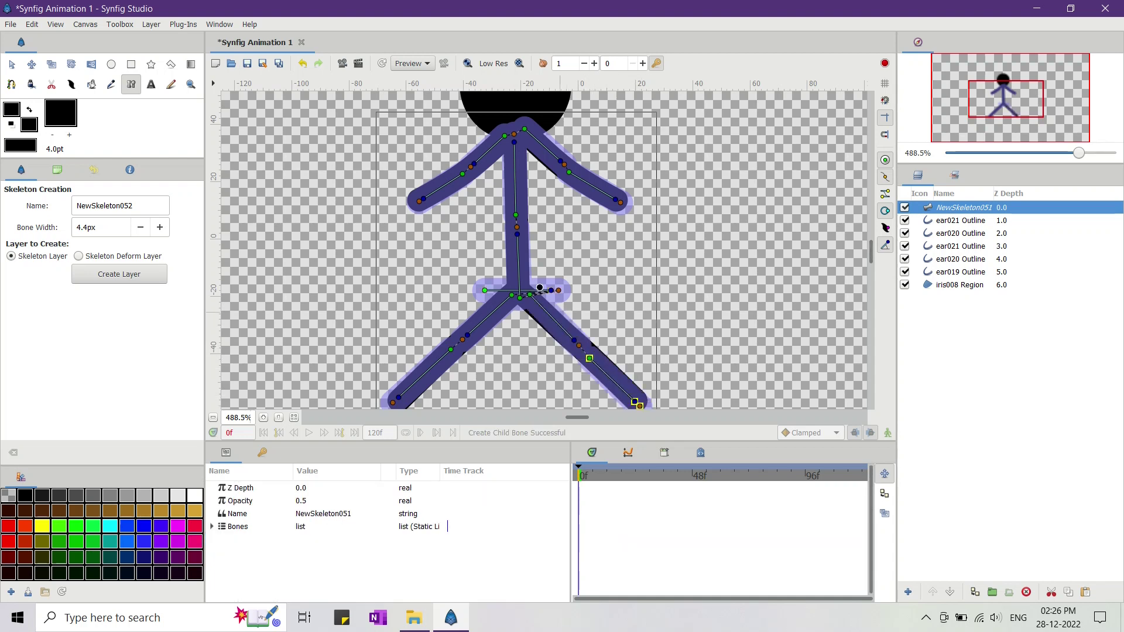
Add a vertical head bone about 31 px long as a child of the upper torso bone, reaching the top of the head.
scroll(638, 398, "up", 4)
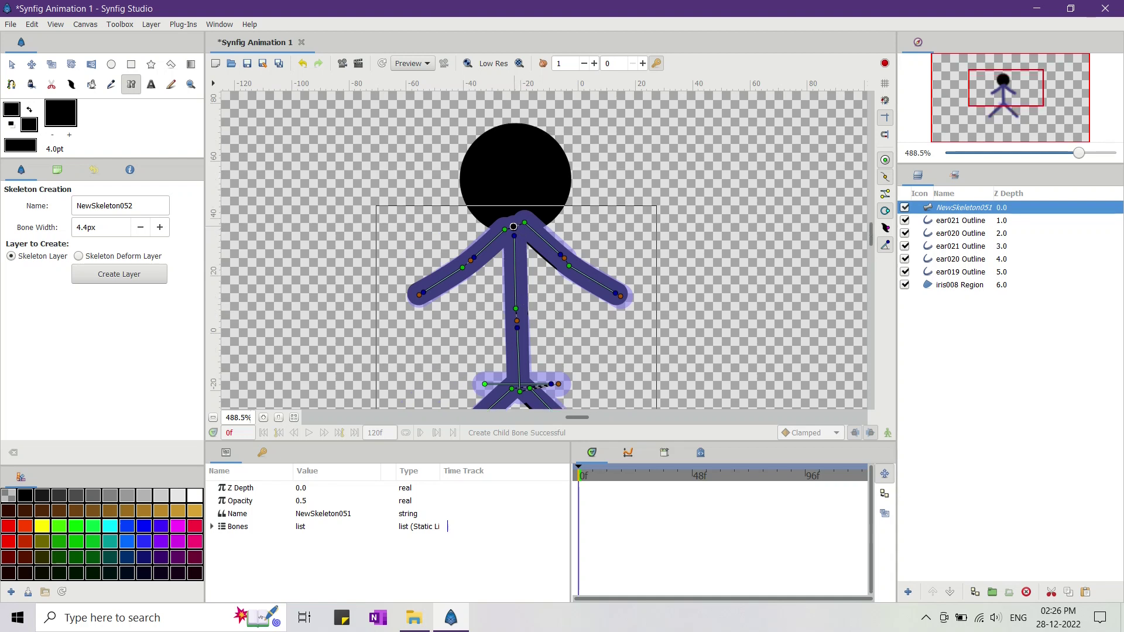
left_click(515, 226)
left_click_drag(517, 220, 513, 130)
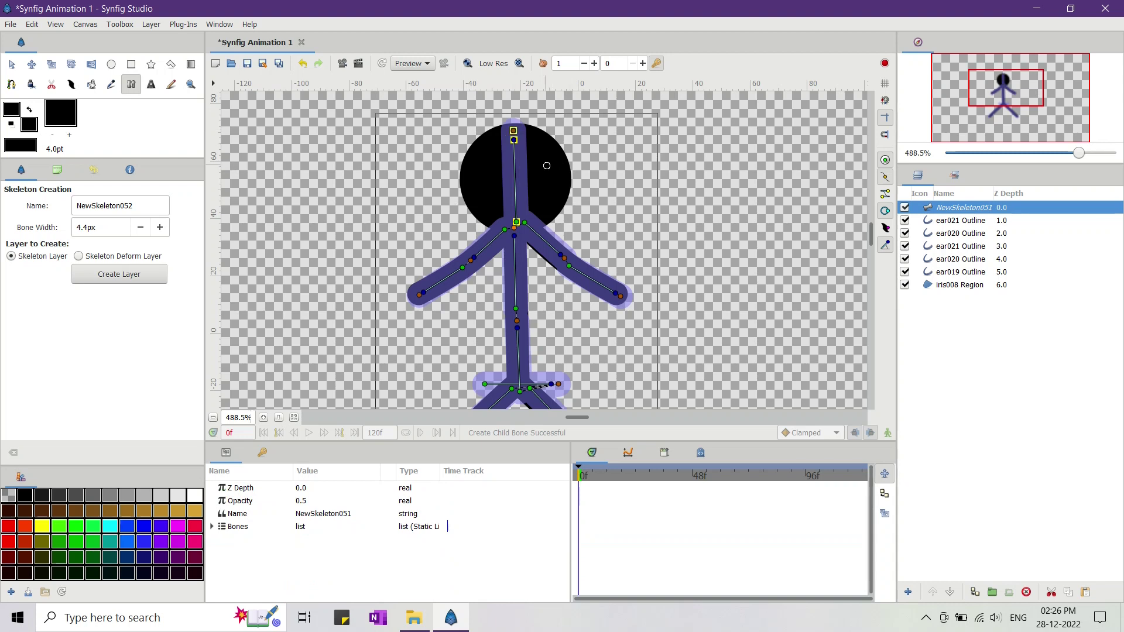
scroll(524, 314, "down", 3)
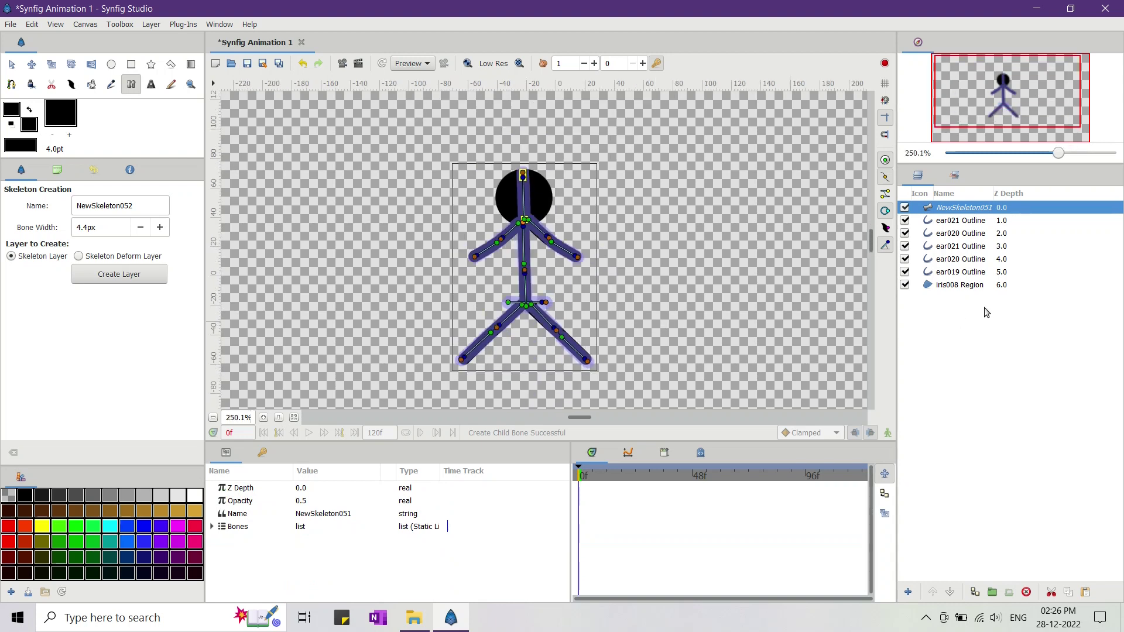
Link the five body outline layers to the skeleton, selecting them together with the skeleton layer and all their control handles.
key("alt+a")
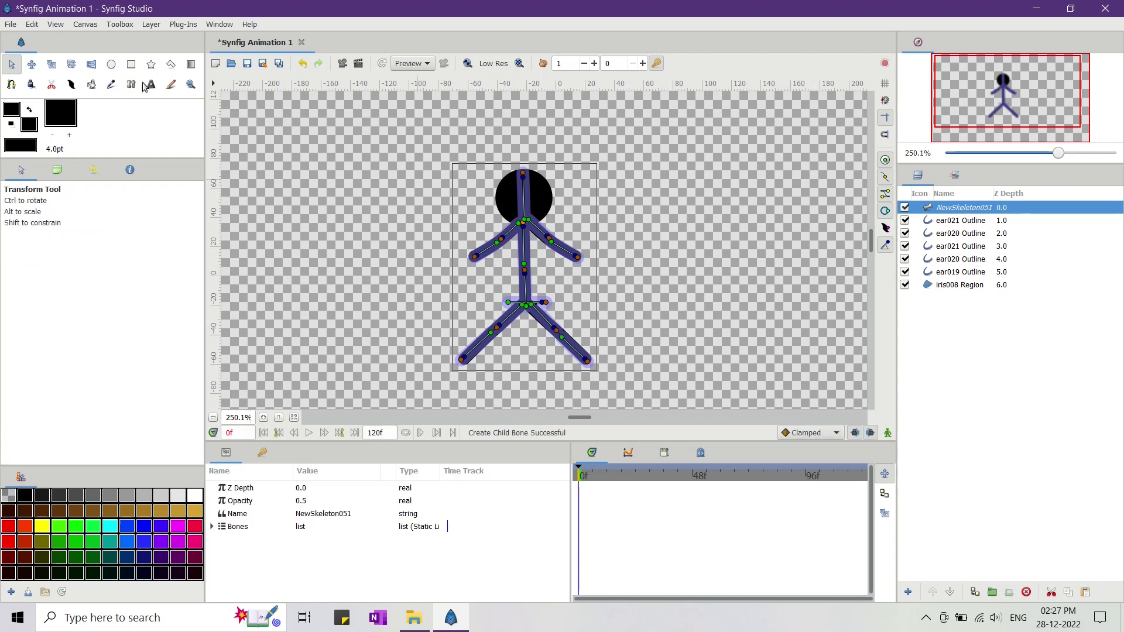
left_click(933, 224)
left_click(929, 273, "shift")
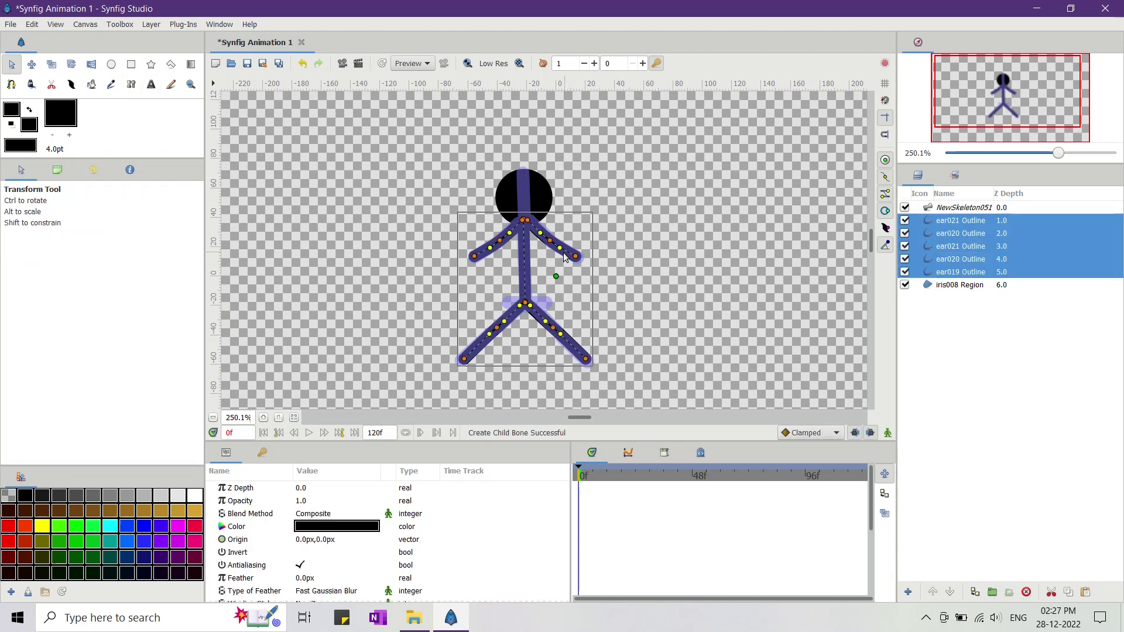
left_click(526, 202, "ctrl")
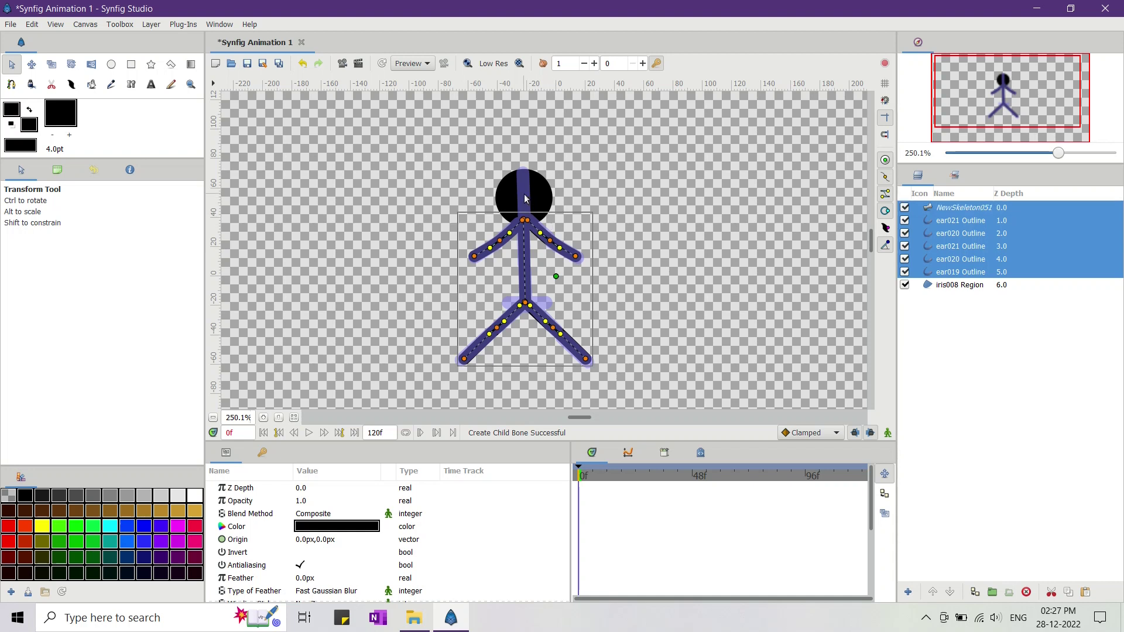
scroll(526, 217, "up", 4)
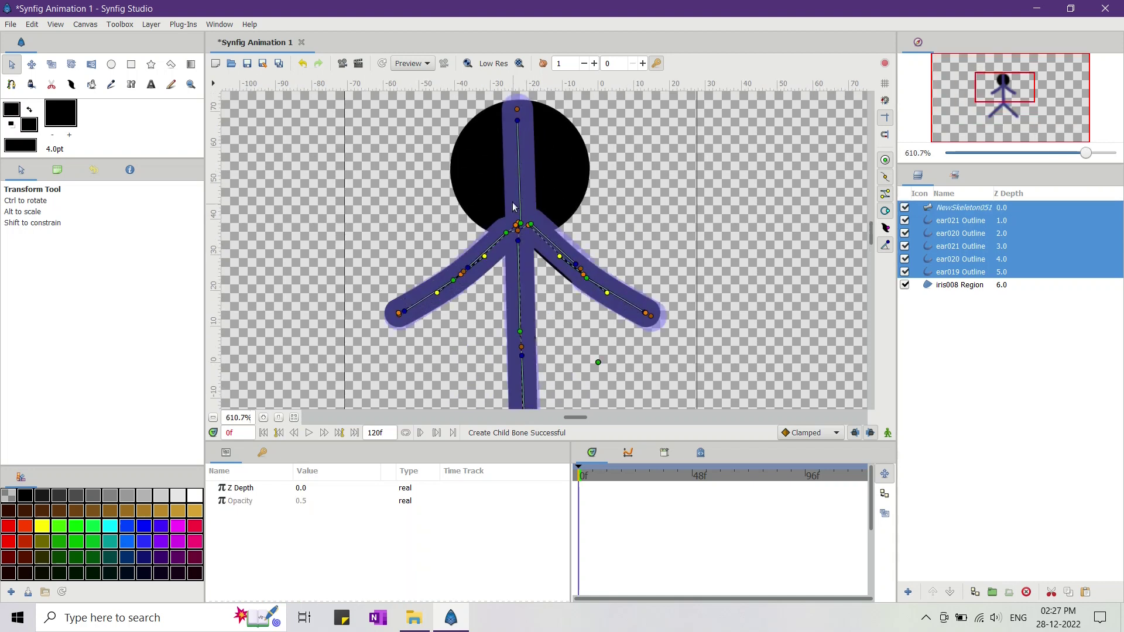
scroll(518, 219, "down", 3)
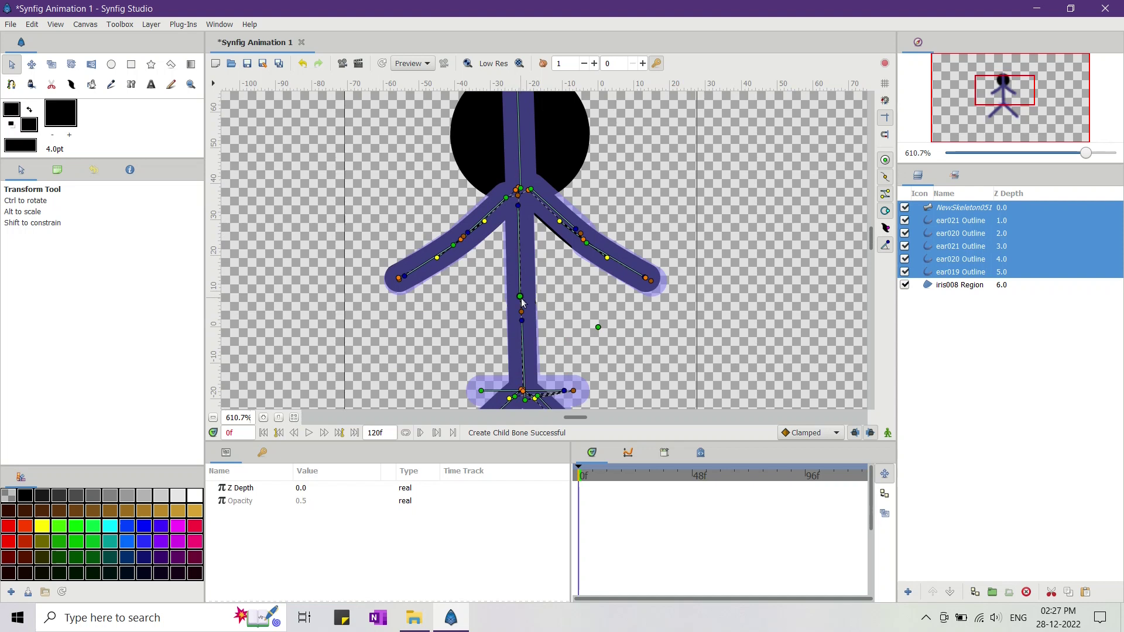
right_click(521, 301)
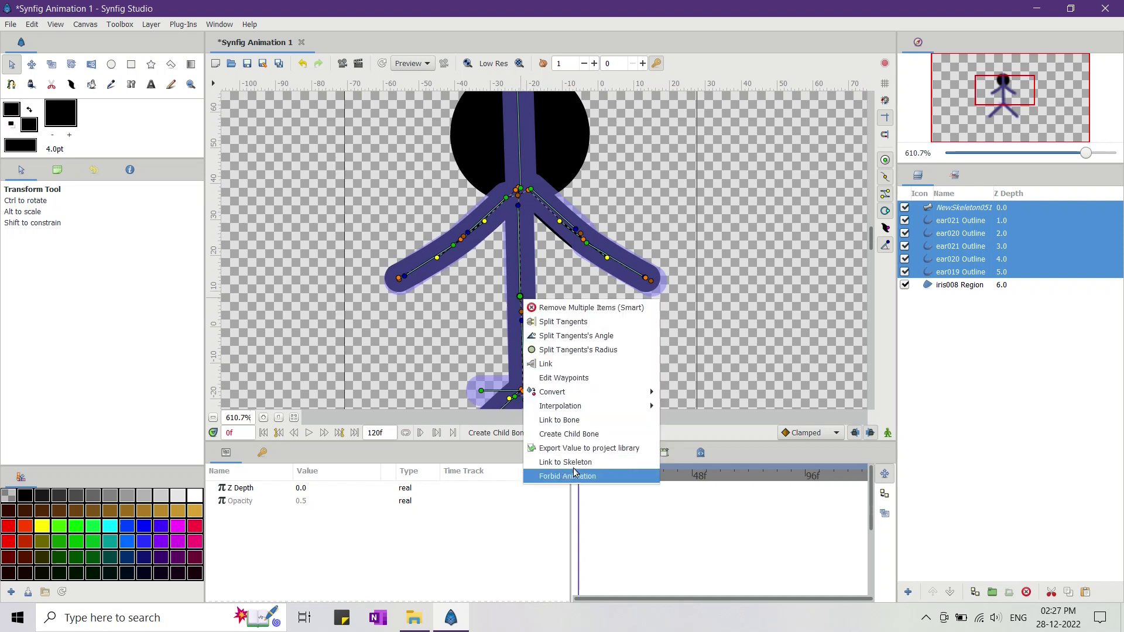
left_click(596, 463)
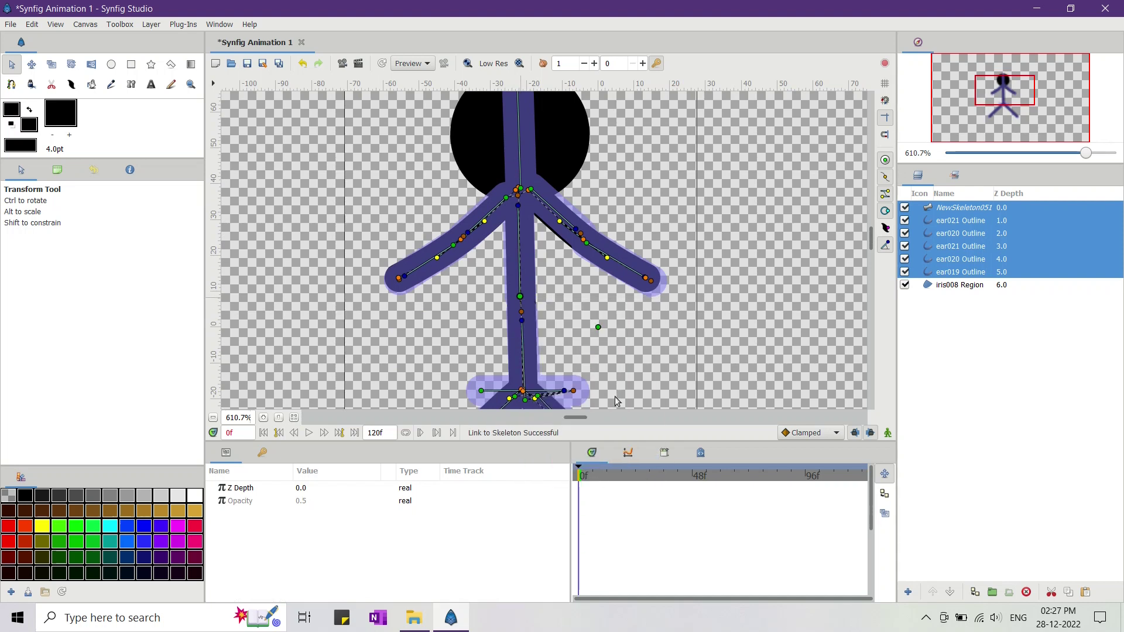
Link all handles of the iris008 Region head circle to the head bone of the skeleton.
left_click(933, 288)
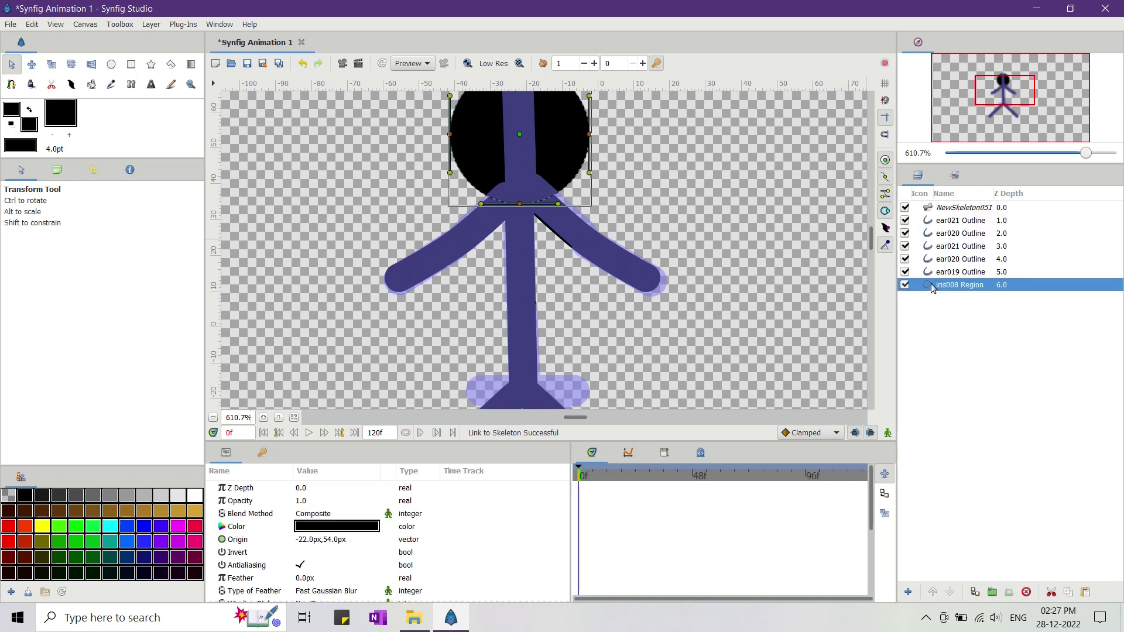
scroll(540, 195, "up", 2)
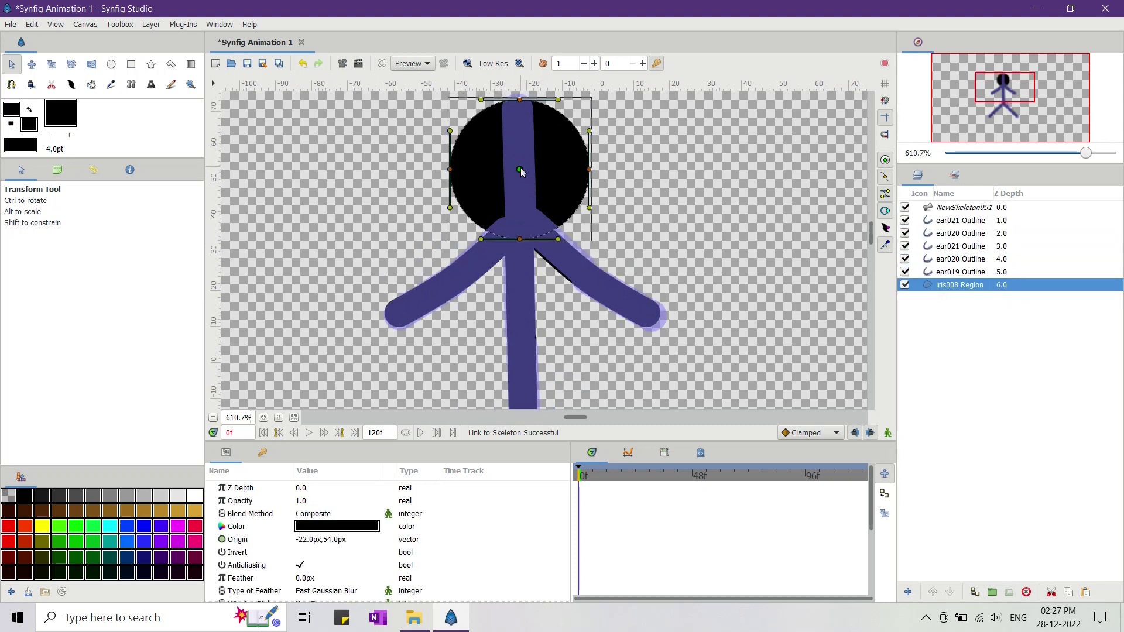
left_click(519, 169)
left_click(521, 150, "ctrl")
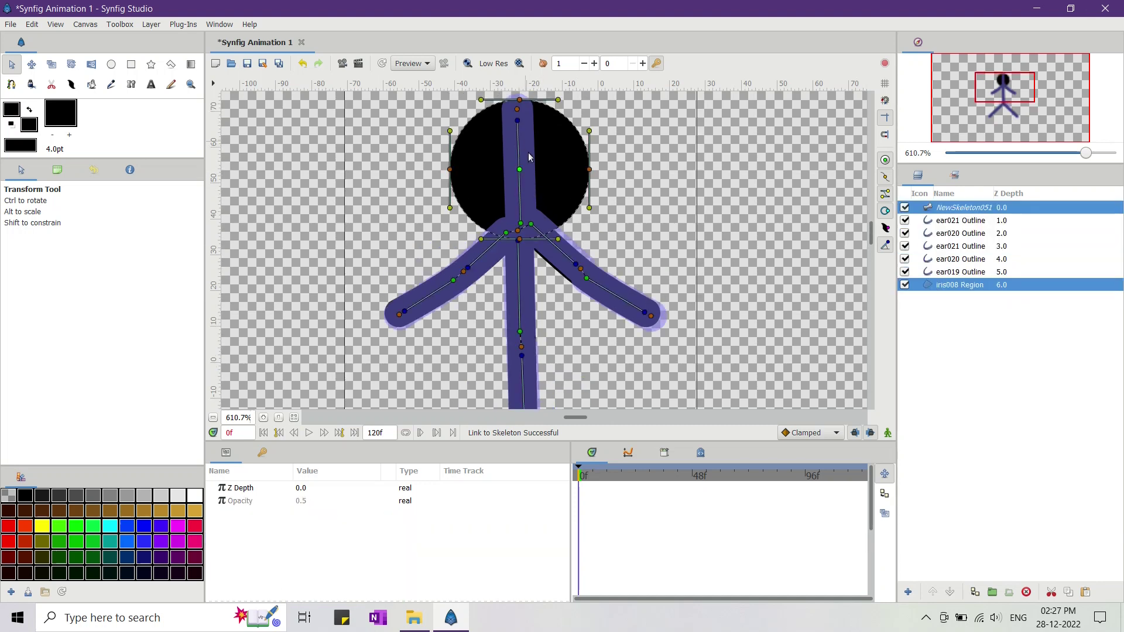
right_click(520, 226)
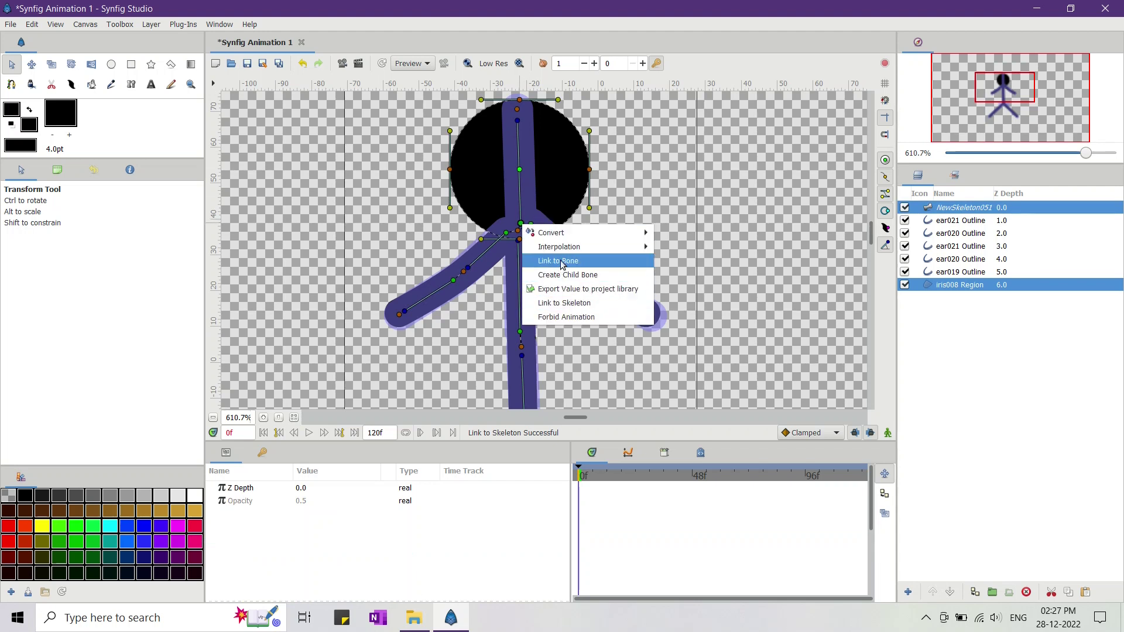
left_click(560, 264)
left_click(620, 222)
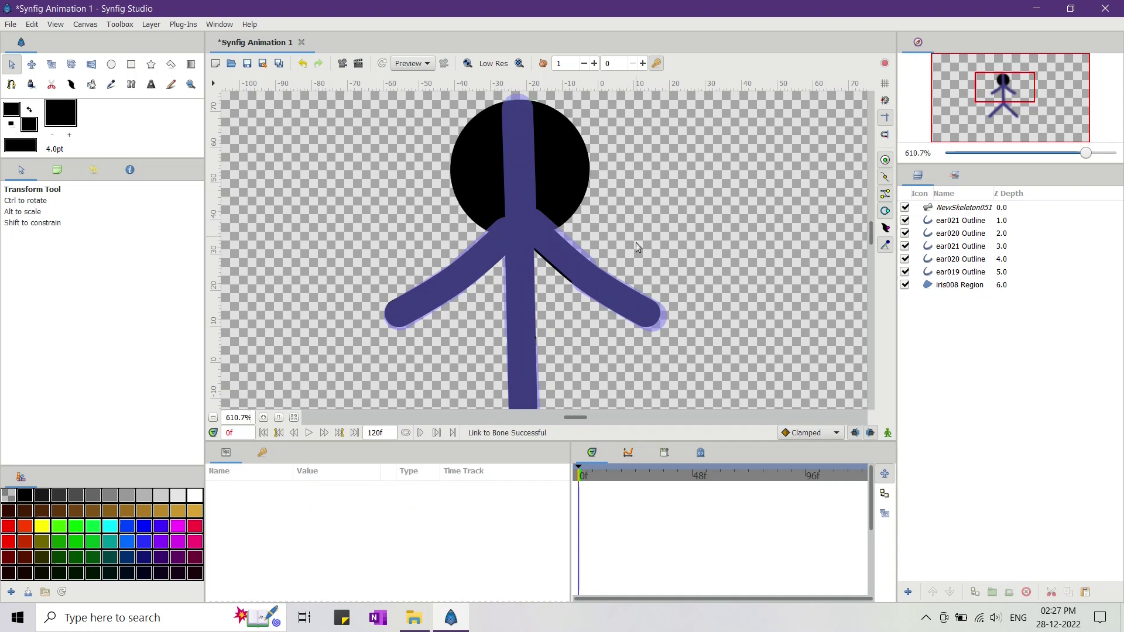
Move the skeleton layer to the end of the layer stack, below iris008 Region.
left_click_drag(927, 212, 910, 299)
left_click(817, 252)
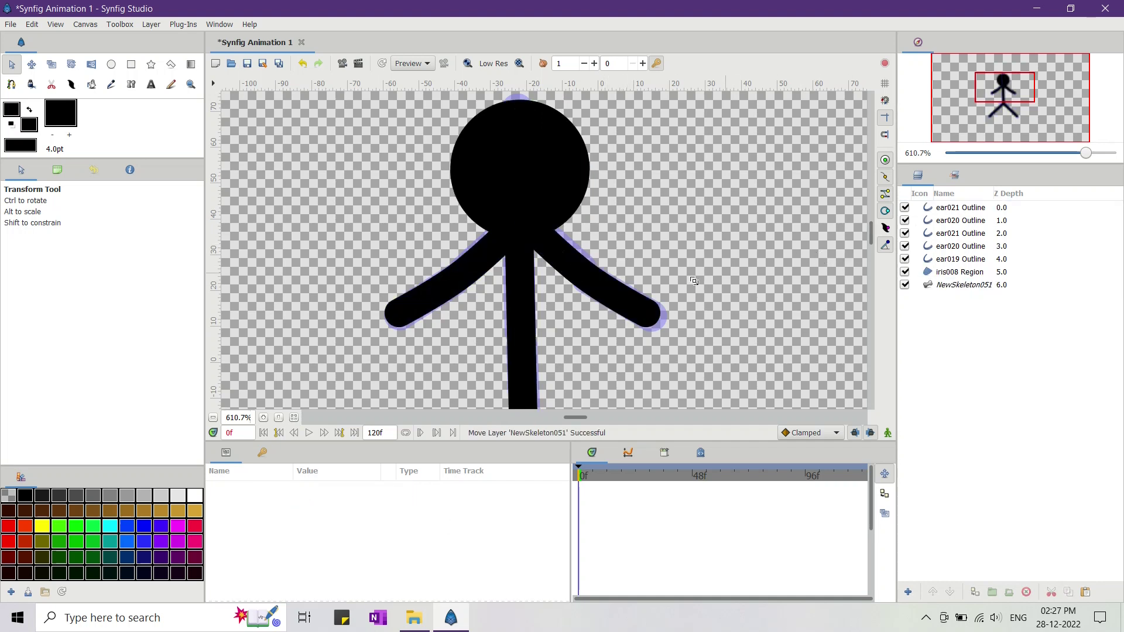
Pose both legs with the skeleton's upper leg bones, bringing them close together under the hips.
scroll(518, 196, "down", 5)
left_click(931, 286)
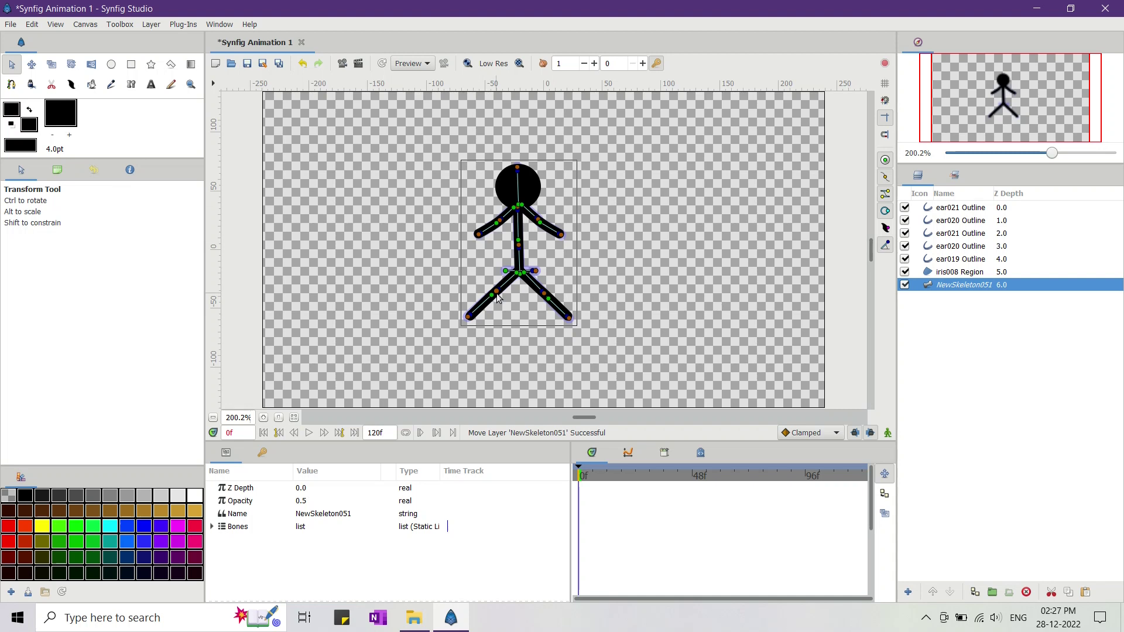
left_click_drag(498, 297, 526, 304)
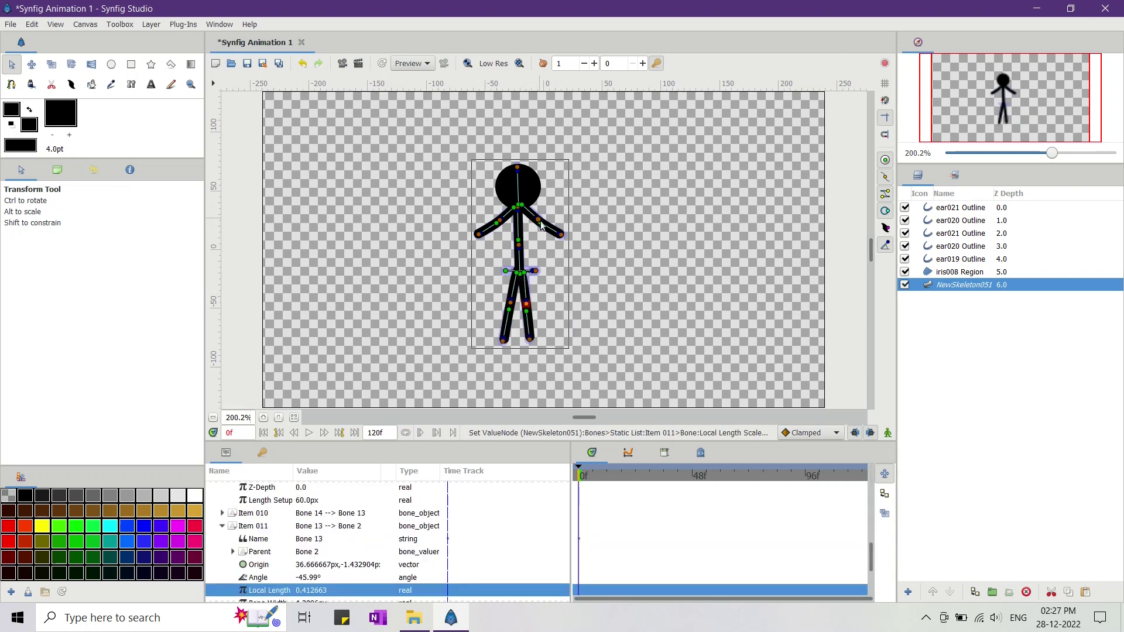
Pose both arms with the skeleton's upper arm bones so that they slope down slightly closer to the torso.
mouse_move(539, 226)
left_mouse_down()
mouse_move(541, 210)
mouse_move(505, 212)
mouse_move(517, 181)
mouse_move(504, 175)
mouse_move(542, 213)
mouse_move(538, 227)
left_mouse_up()
left_click(506, 222)
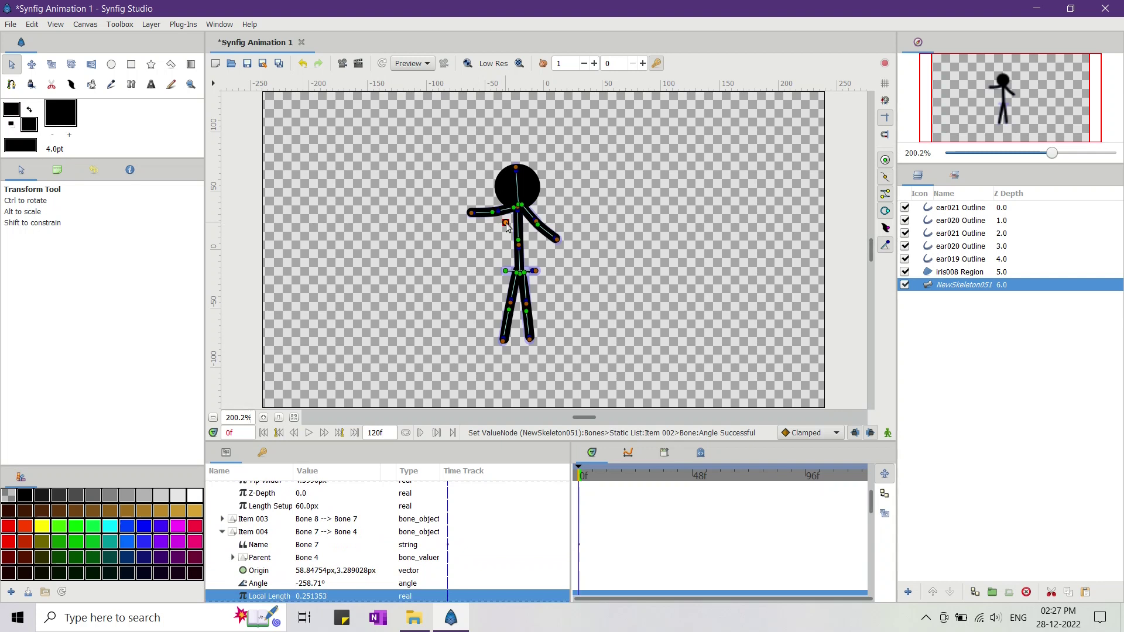
left_click_drag(505, 224, 504, 224)
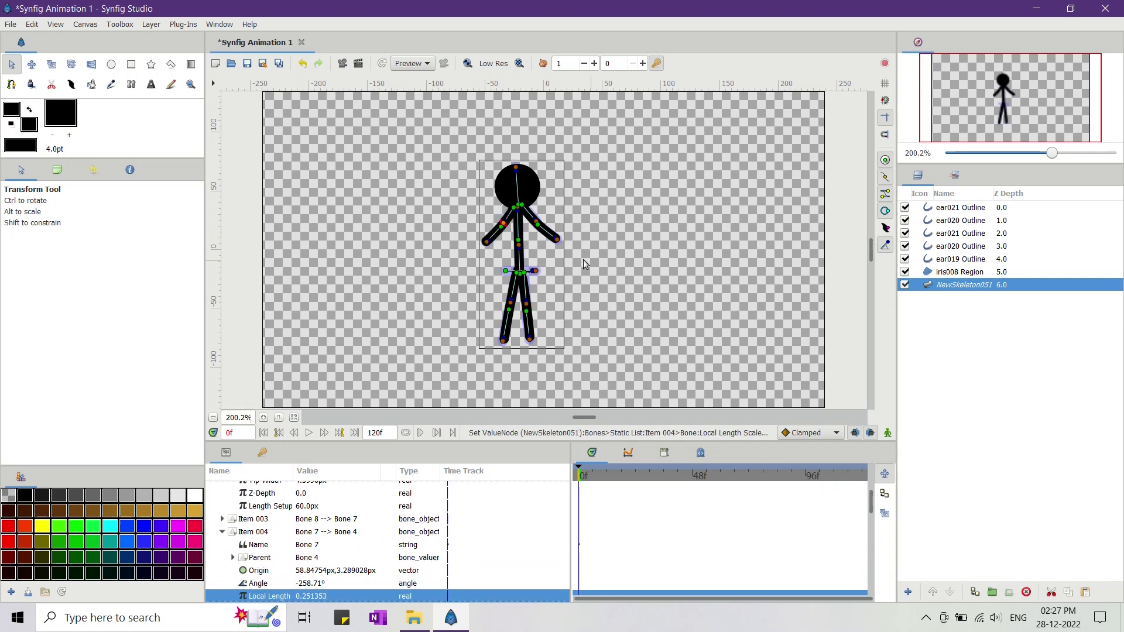
Lengthen the right-hand leg's lower bone slightly, to a local length of about 0.405, so both feet sit level.
scroll(533, 340, "up", 2, "ctrl")
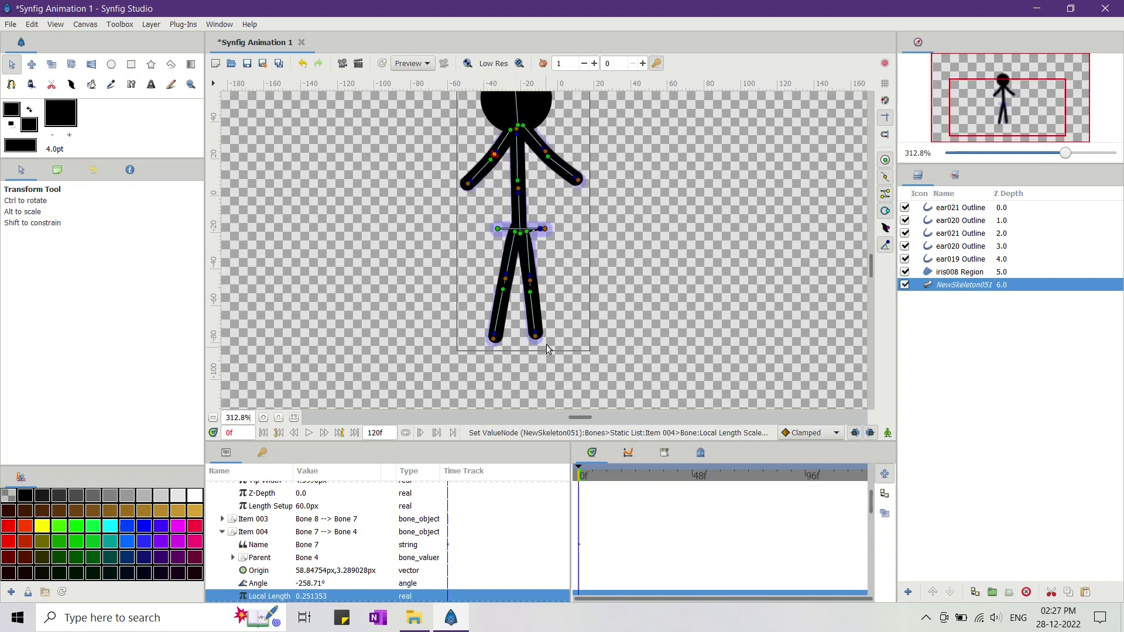
left_click(536, 337)
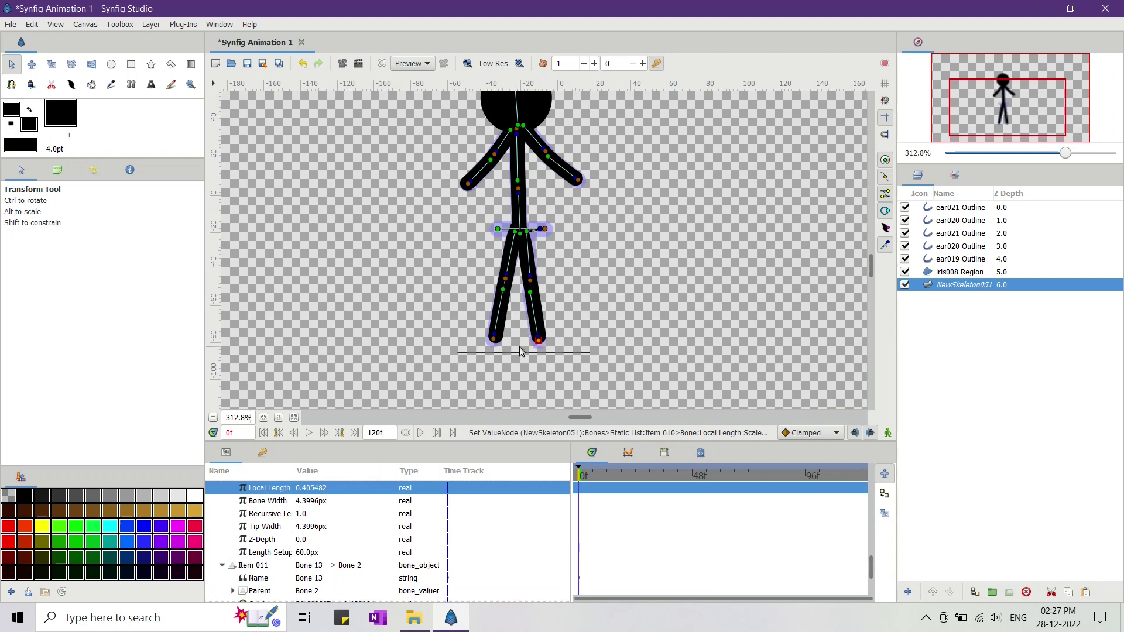
scroll(520, 349, "down", 4, "ctrl")
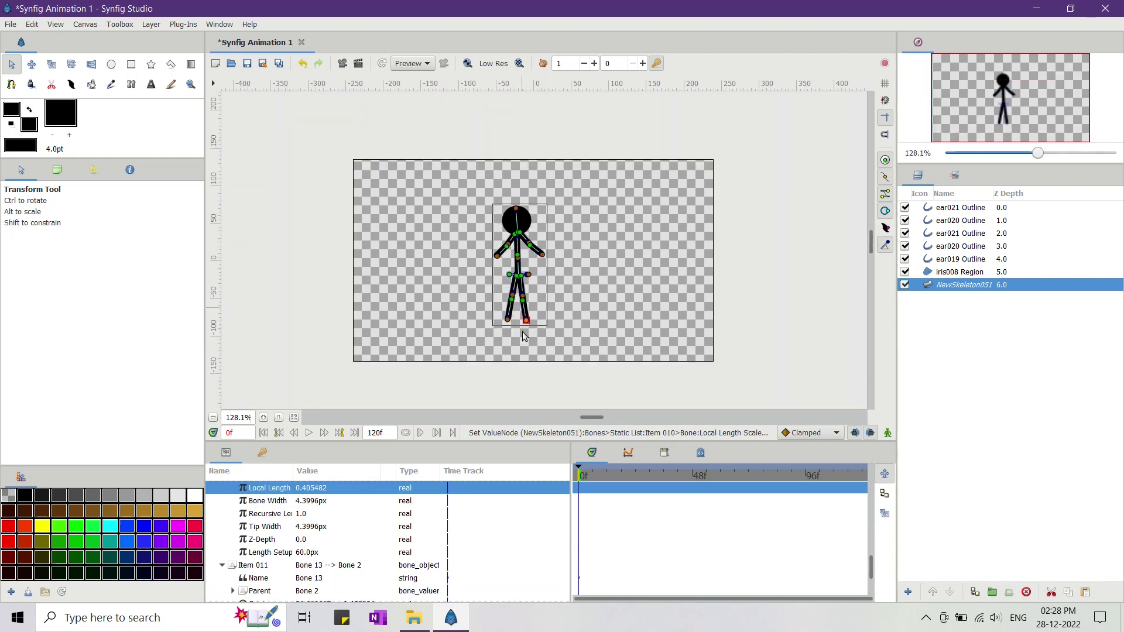
scroll(523, 335, "up", 2, "ctrl")
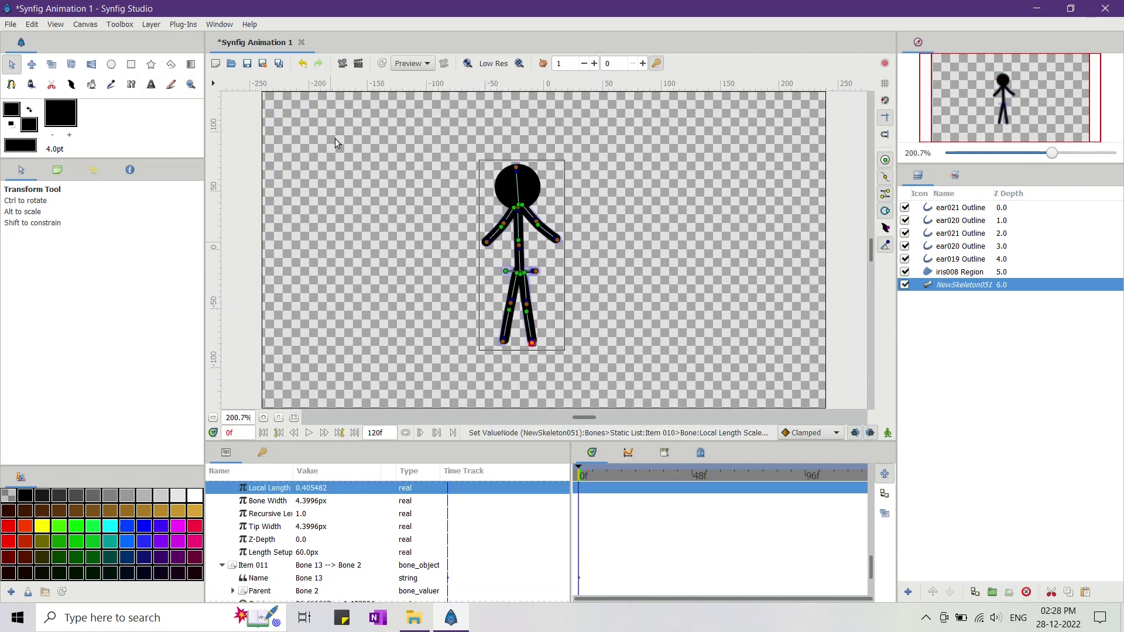